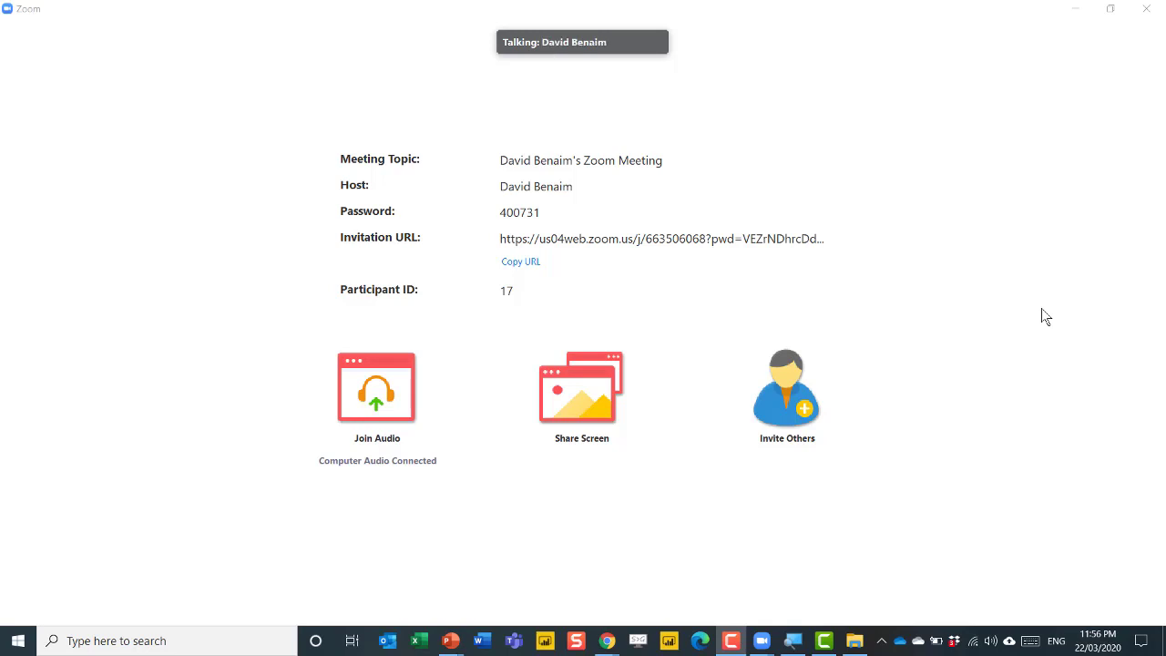
Open the closed caption options and assign the participant Grandma shark to type the closed captions.
mouse_move(1002, 312)
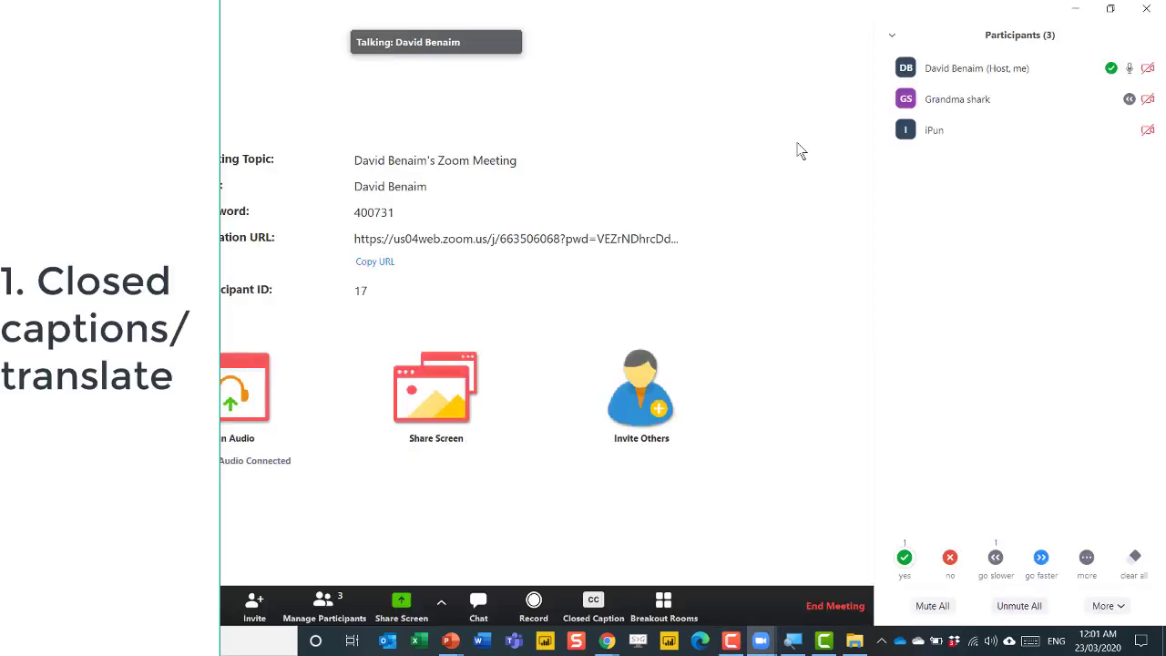
left_click(594, 603)
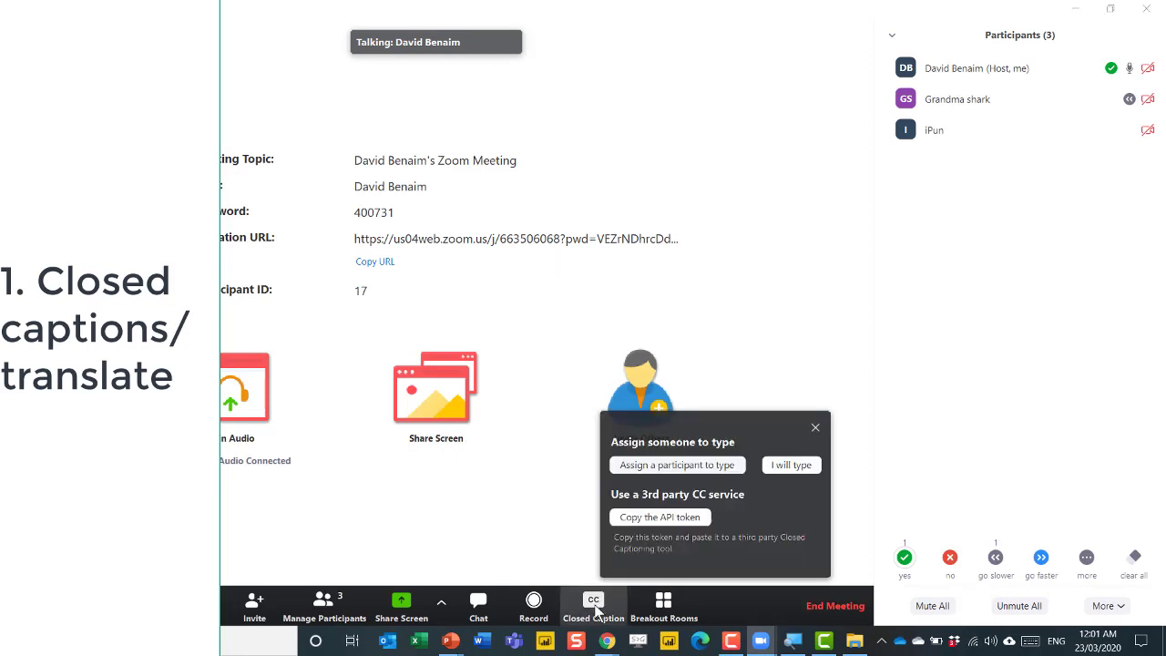
left_click(716, 466)
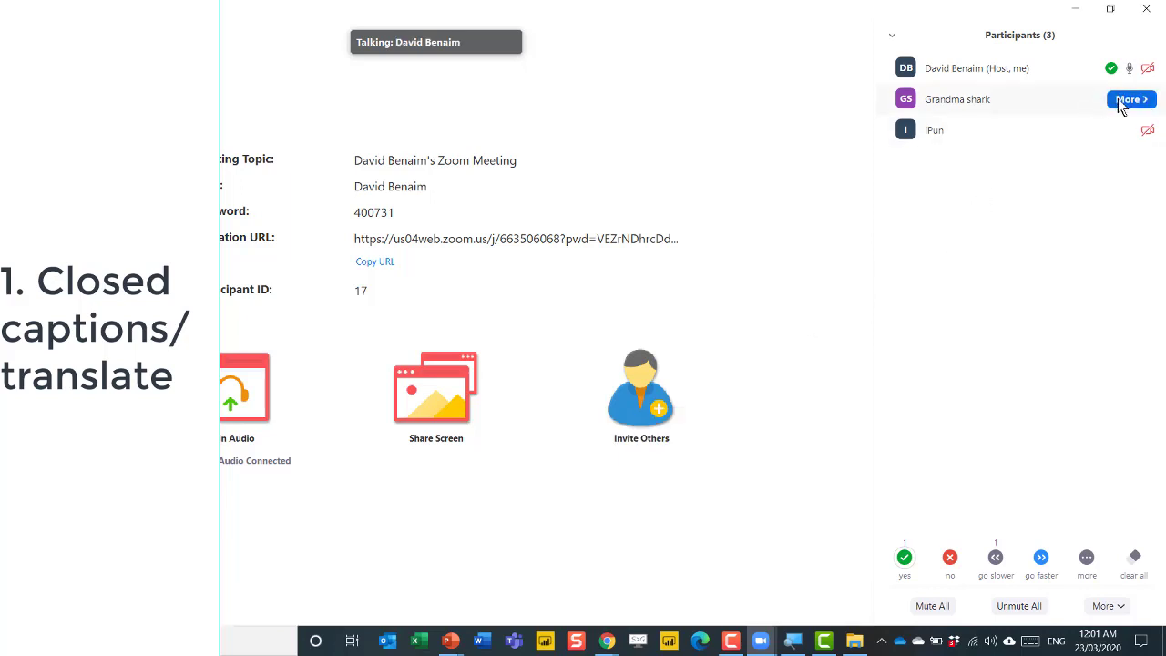
left_click(1128, 100)
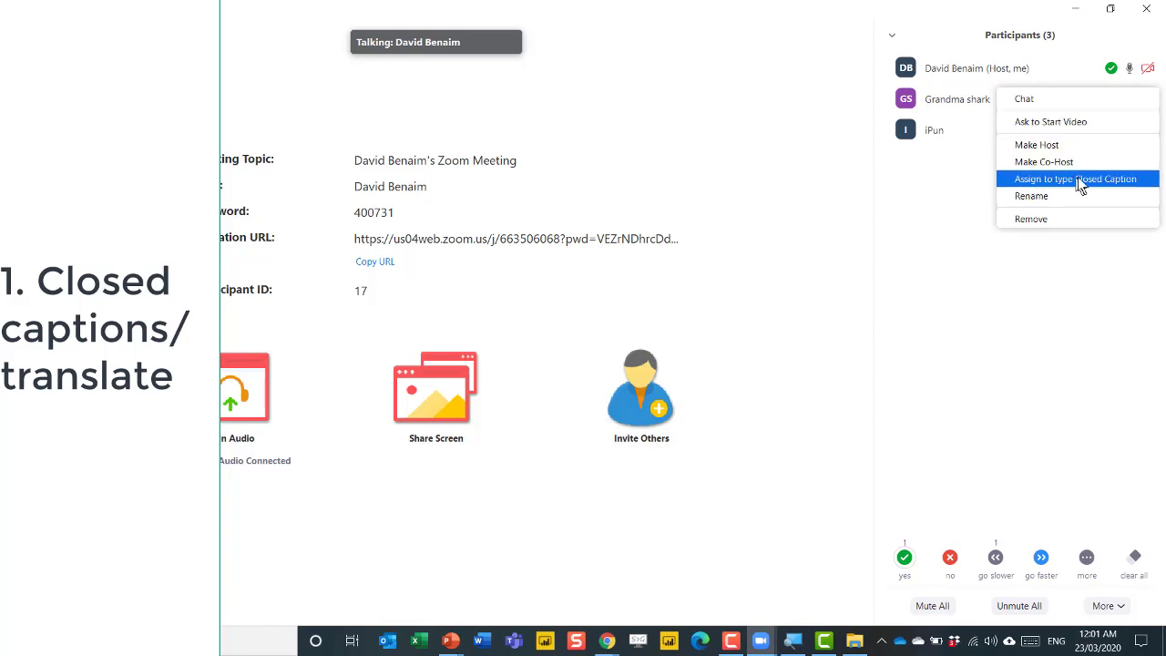
left_click(1134, 182)
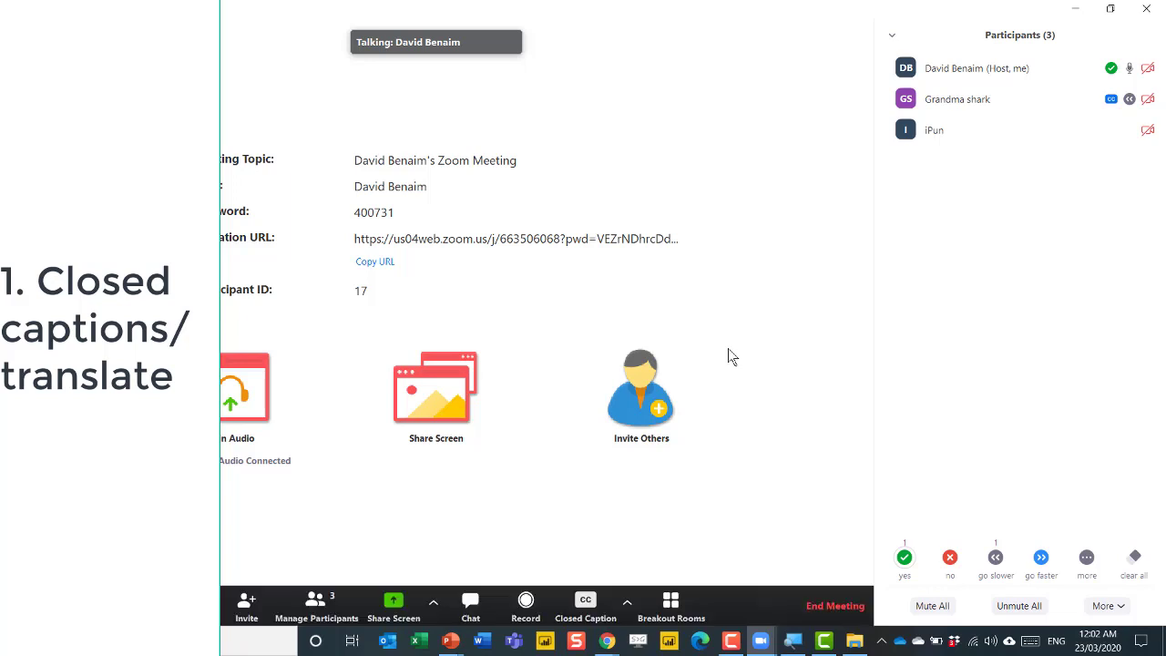
Switch to the participant's browser meeting, open the closed caption broadcasting window and broadcast "Hola como estas hoy?".
key("alt+Tab")
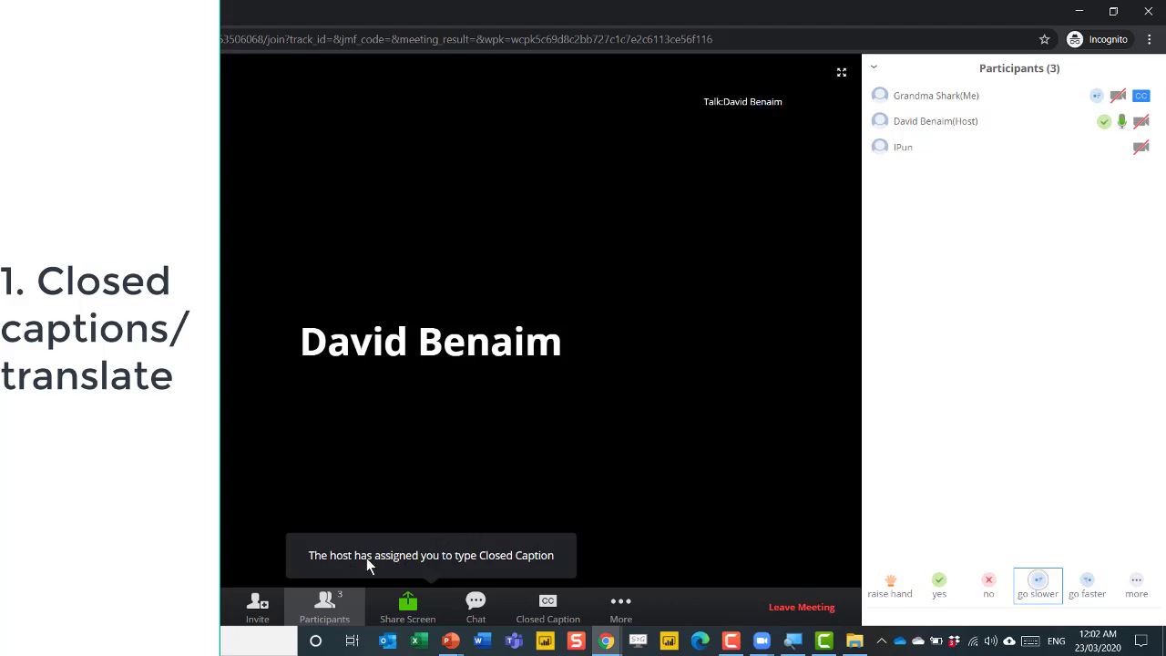
left_click(545, 618)
left_click(518, 434)
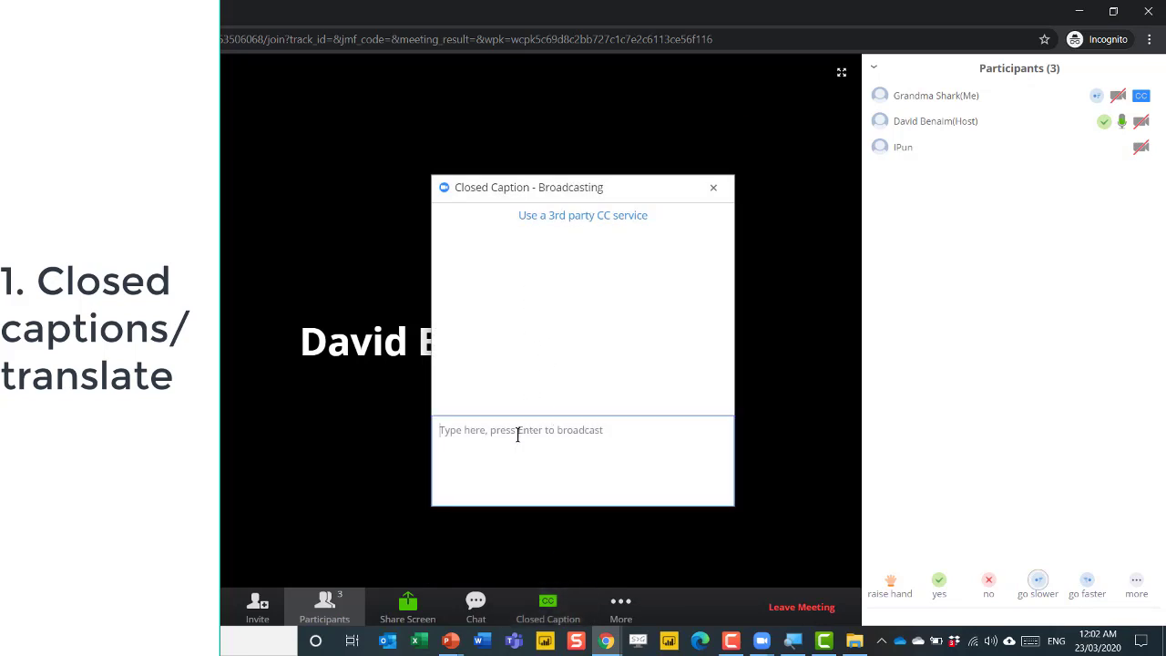
type("Hola")
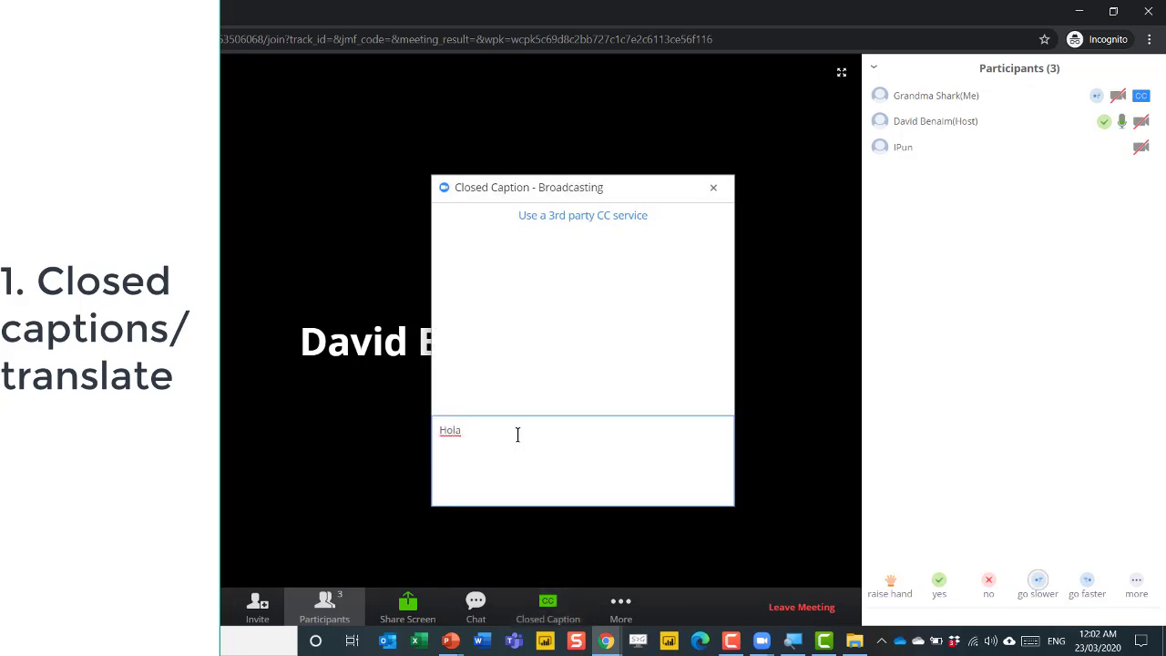
type(" como esta")
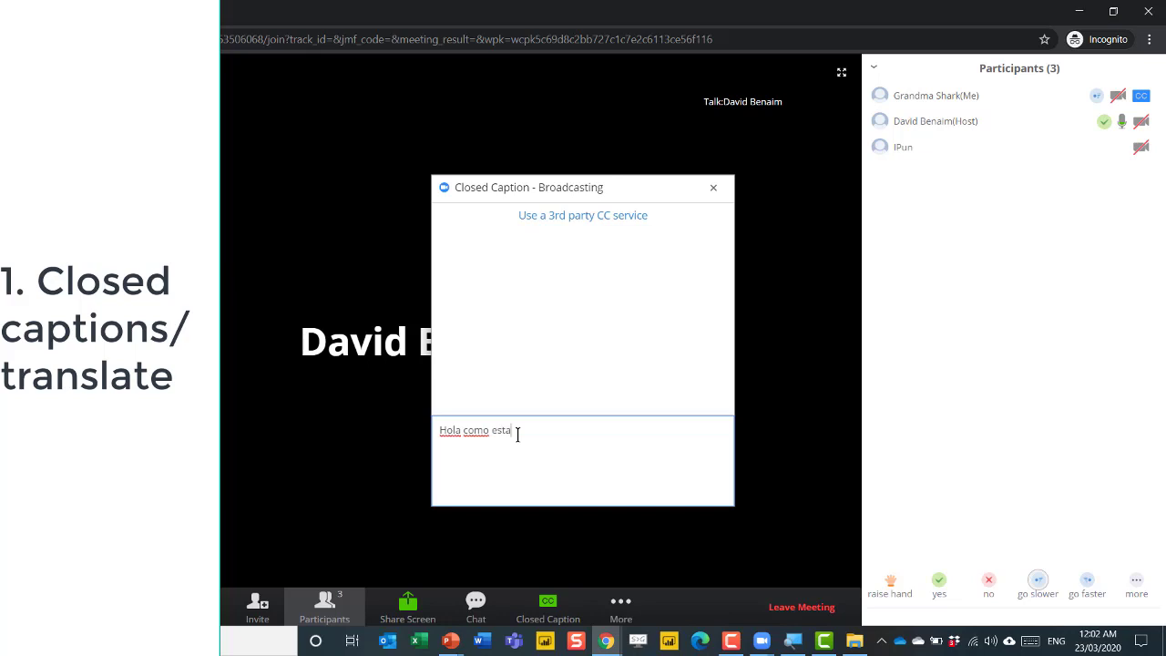
type("s hoy?")
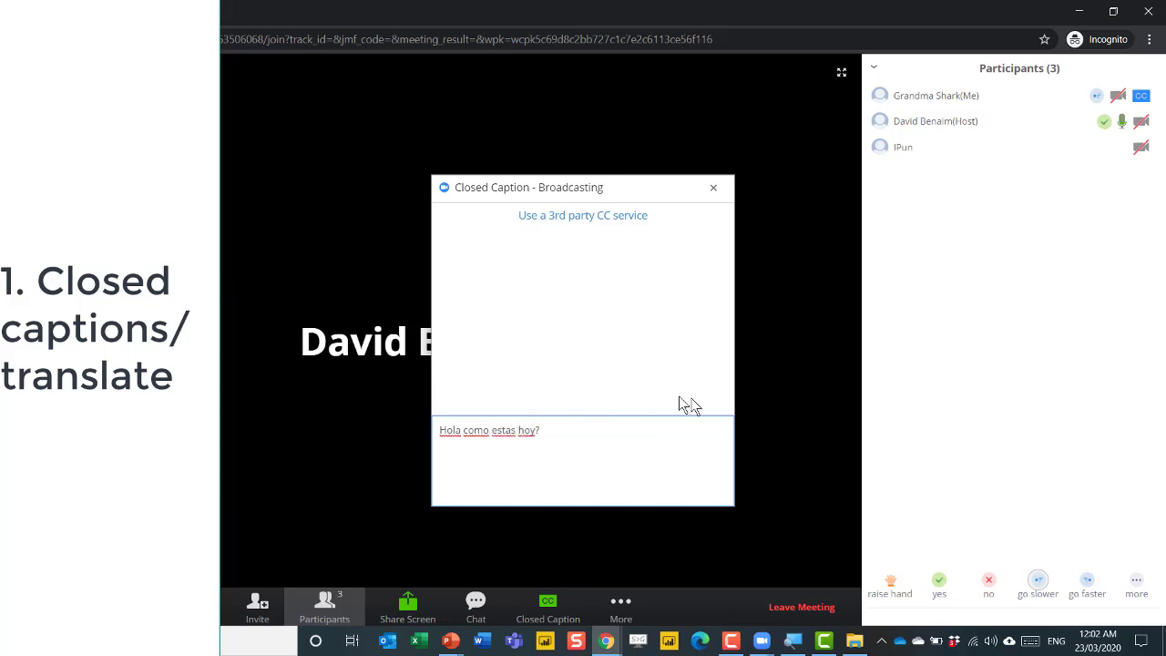
key("Return")
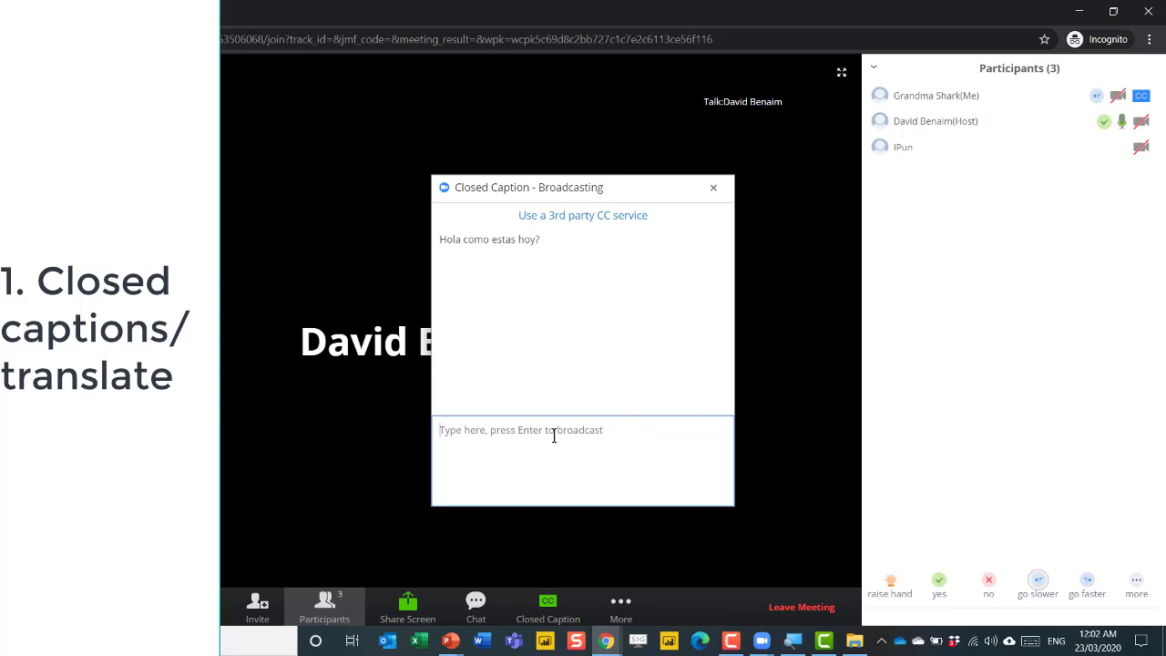
Broadcast two more captions, "Bienvenue a Zoom" and "Bonjour a tous".
type("Bienvenue a")
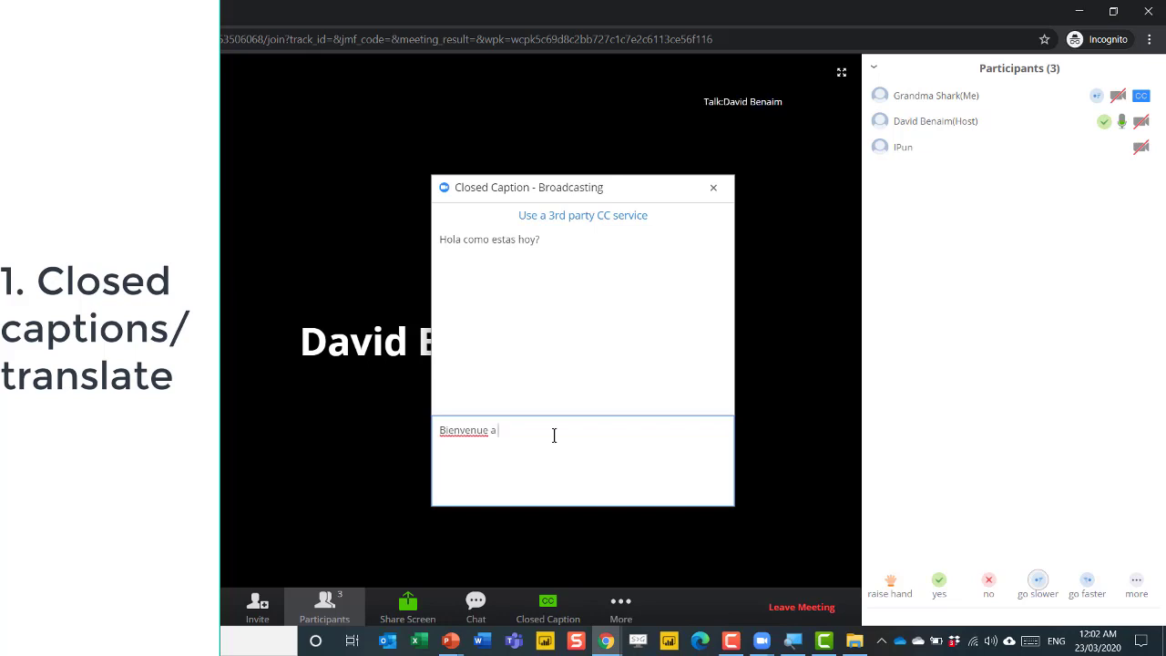
type(" Zoom")
key("Return")
type("Bonjour a")
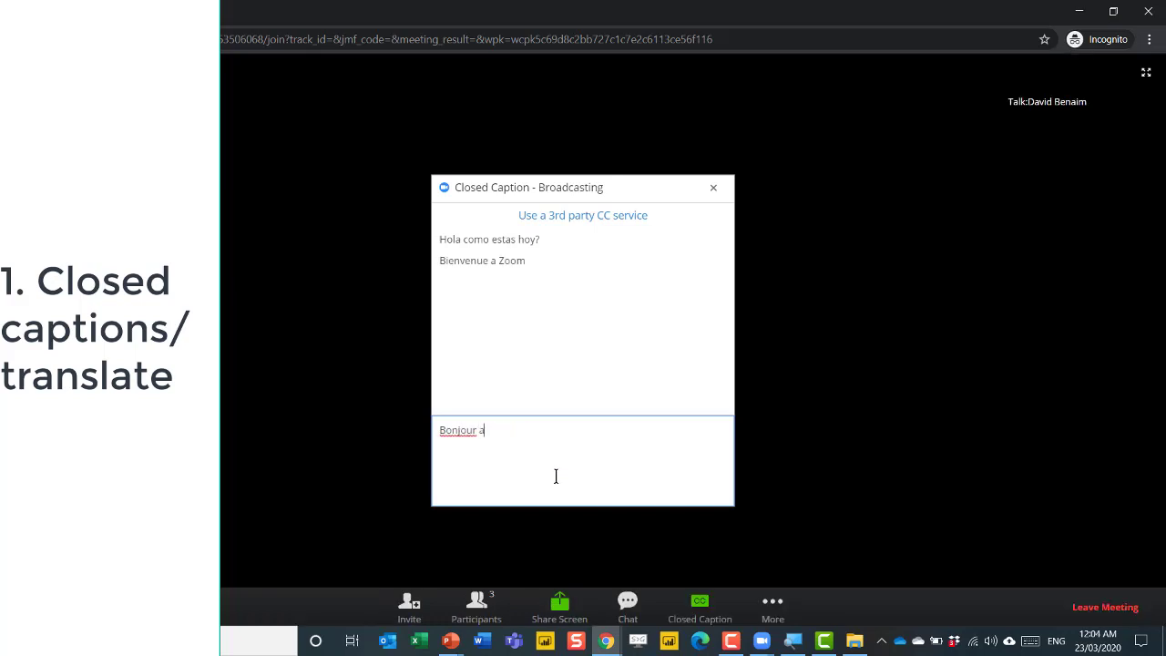
type(" tous")
key("Return")
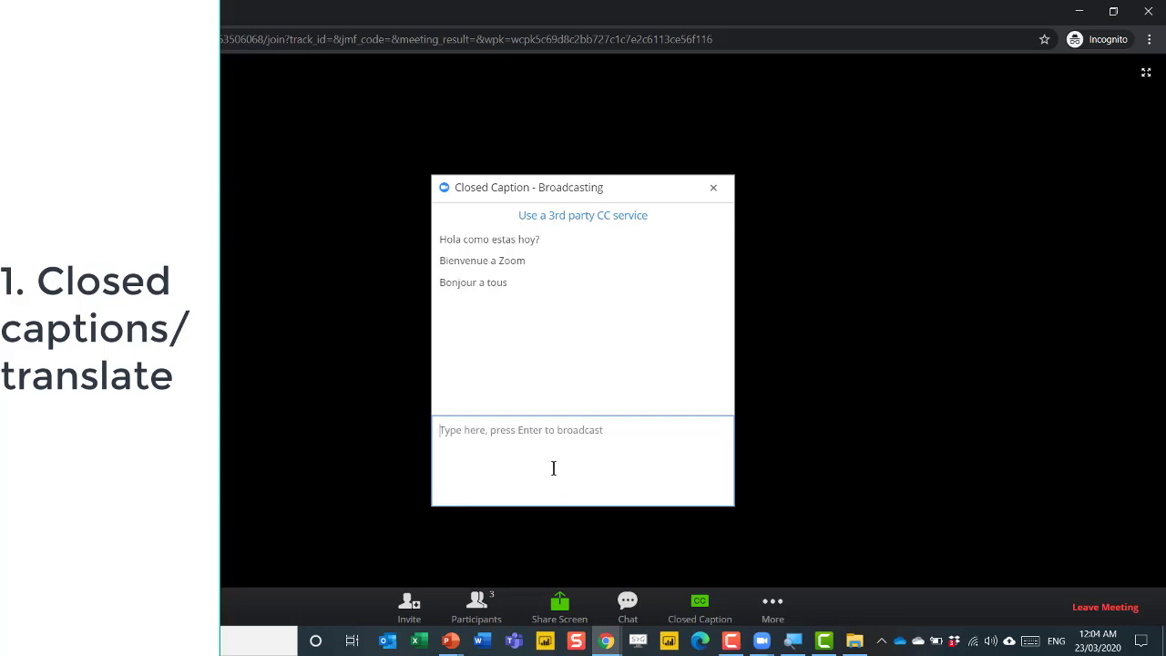
Return to the host's meeting window, review the caption transcript, close the full transcript and display it again.
key("alt+Tab")
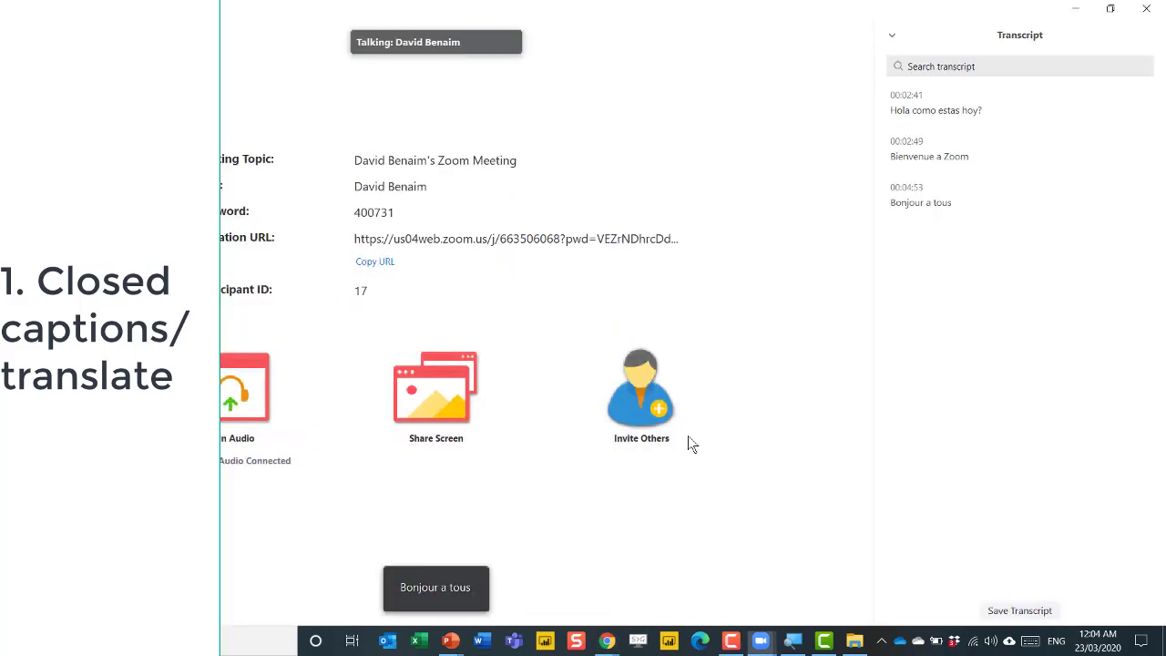
mouse_move(689, 438)
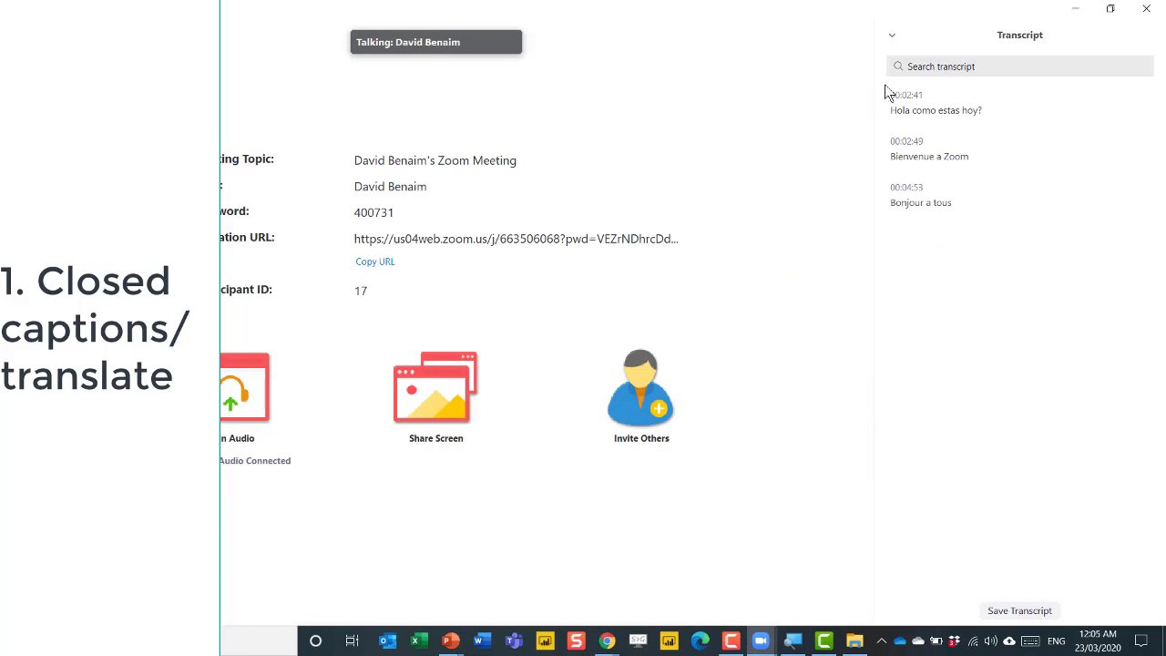
mouse_move(687, 505)
left_click(627, 599)
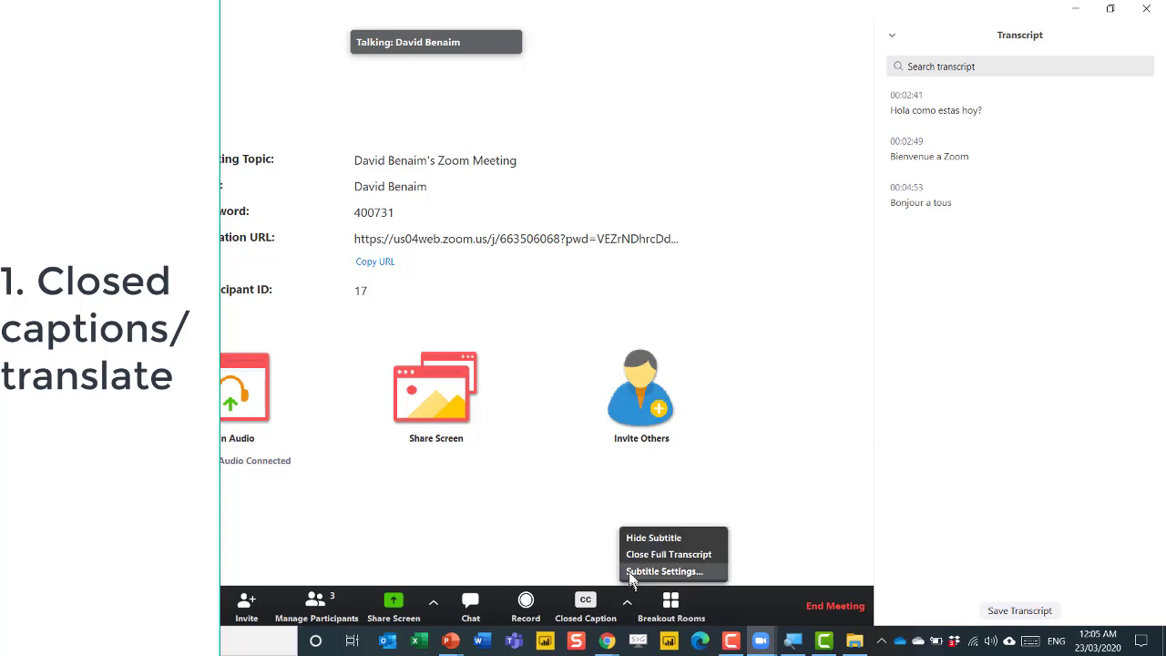
left_click(641, 557)
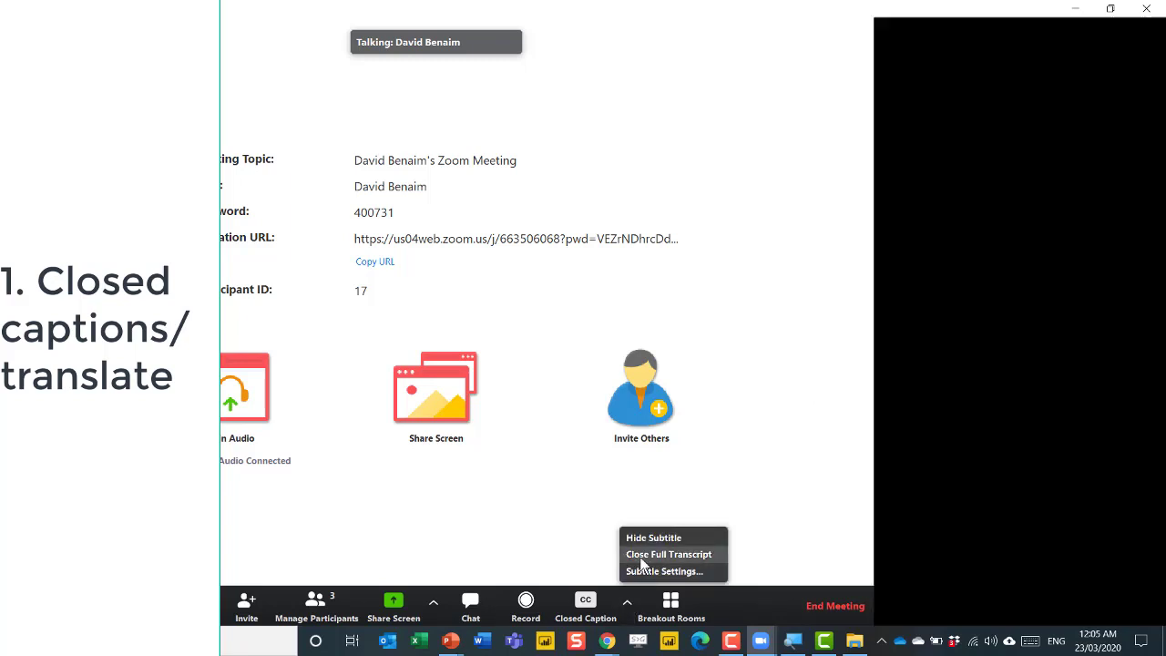
left_click(774, 603)
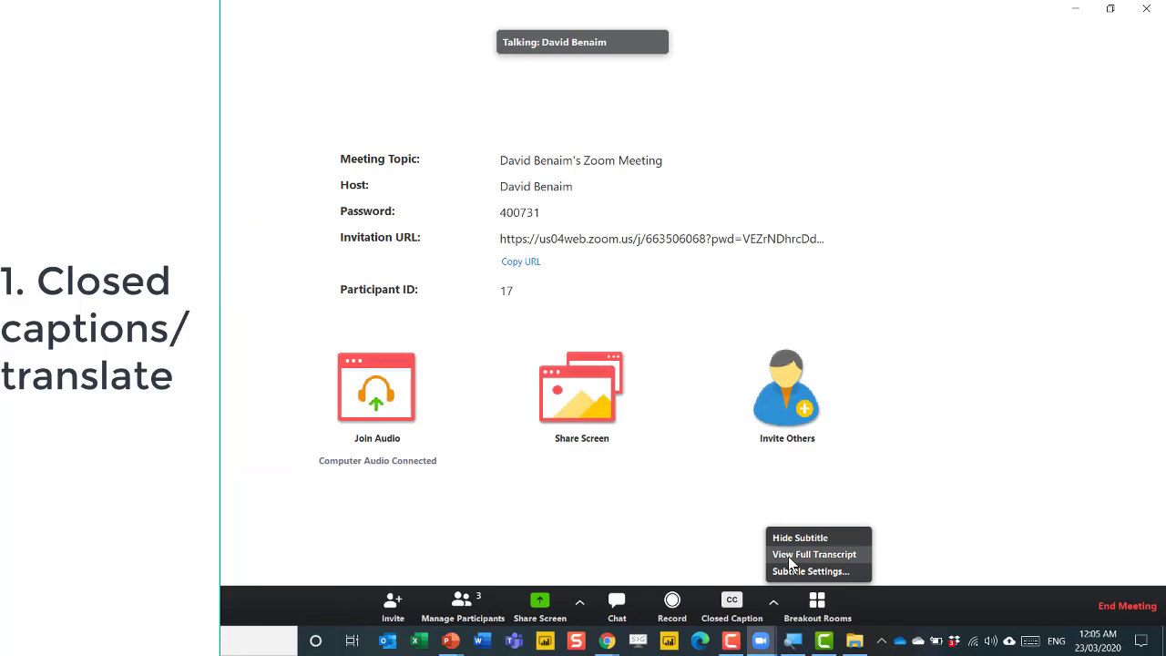
left_click(787, 556)
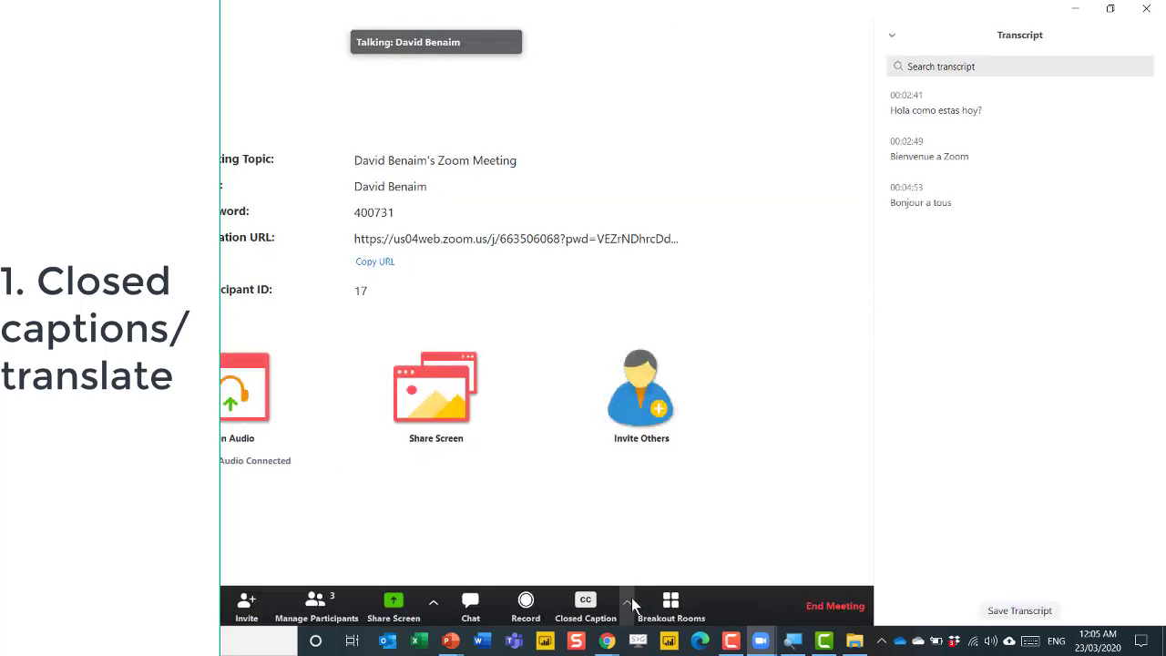
Open the subtitle settings and set the closed caption font size to Medium.
left_click(630, 598)
left_click(637, 571)
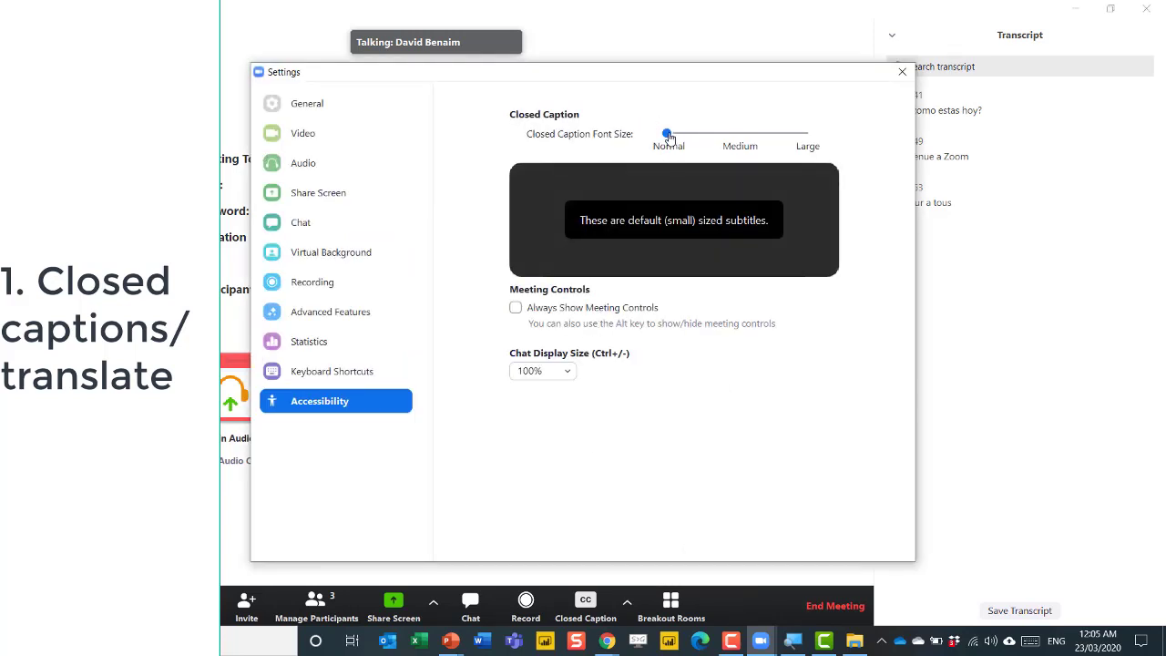
left_click_drag(672, 137, 740, 137)
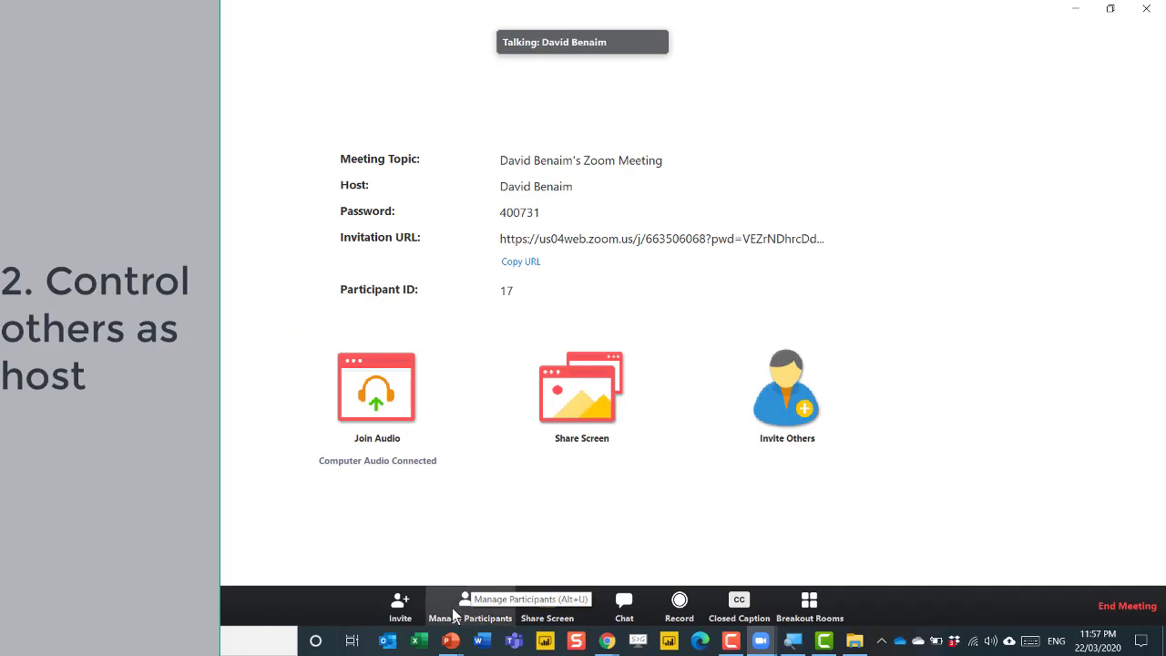
Show the meeting's participant list and examine the host options that apply to all participants.
left_click(453, 617)
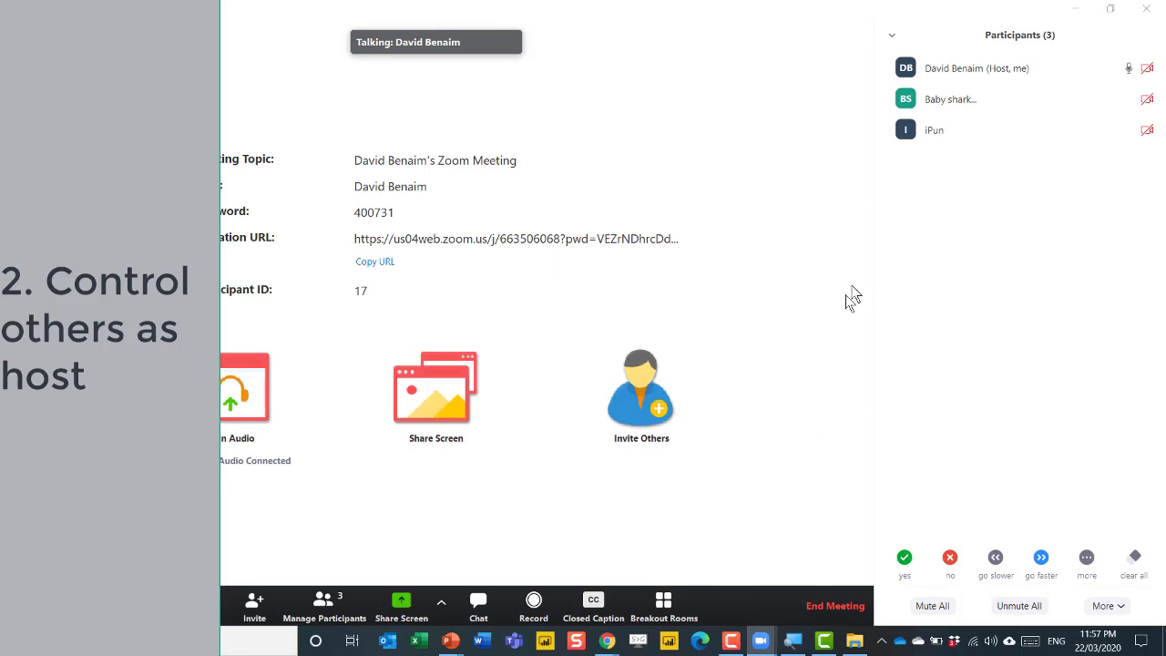
mouse_move(926, 109)
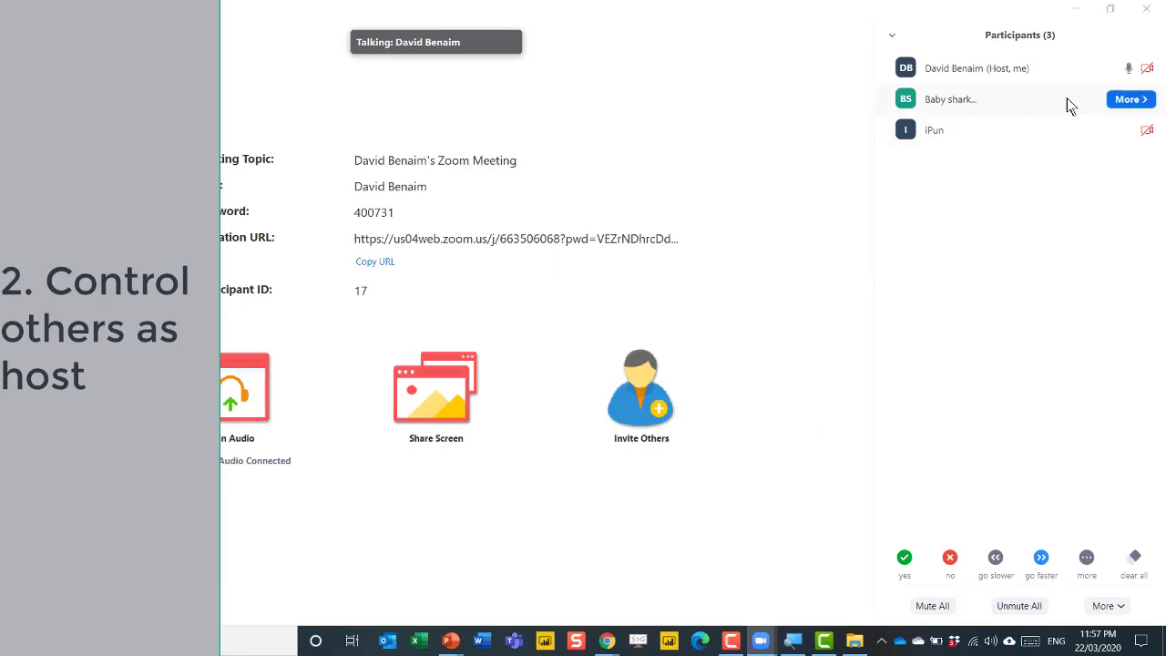
mouse_move(934, 141)
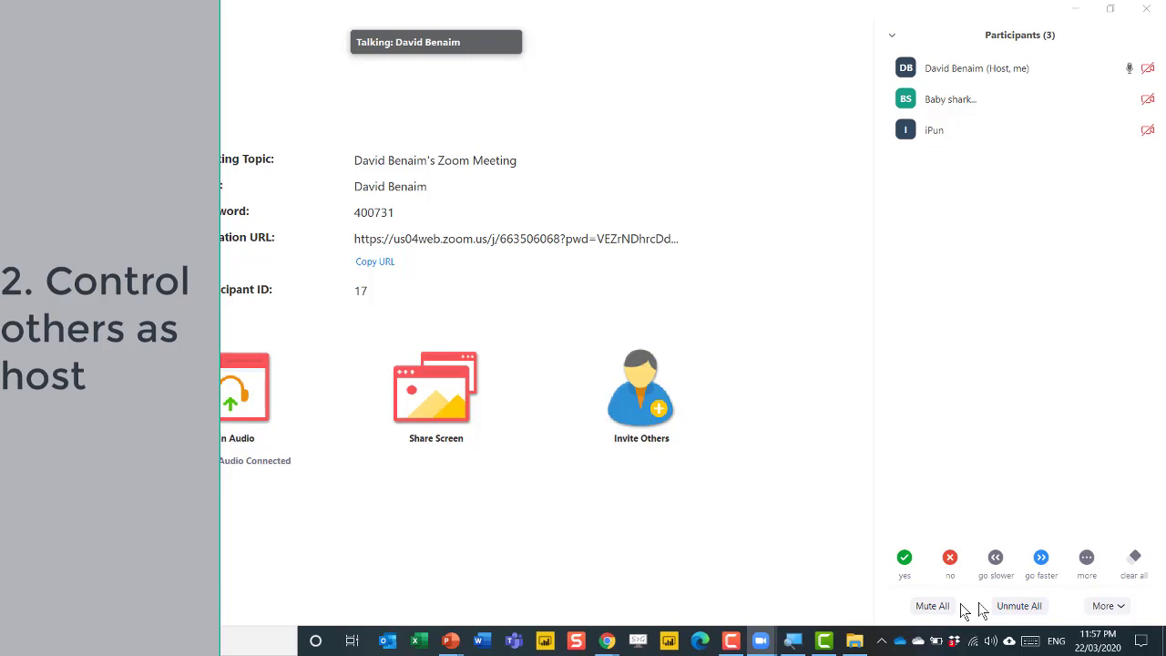
left_click(1102, 607)
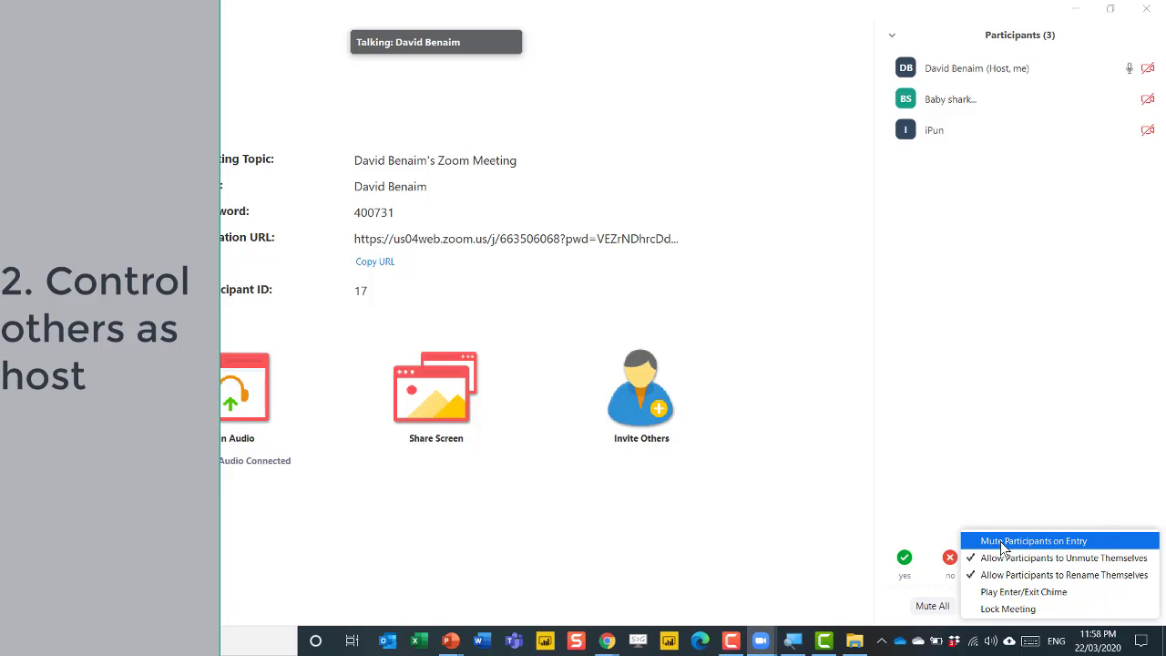
left_click(988, 335)
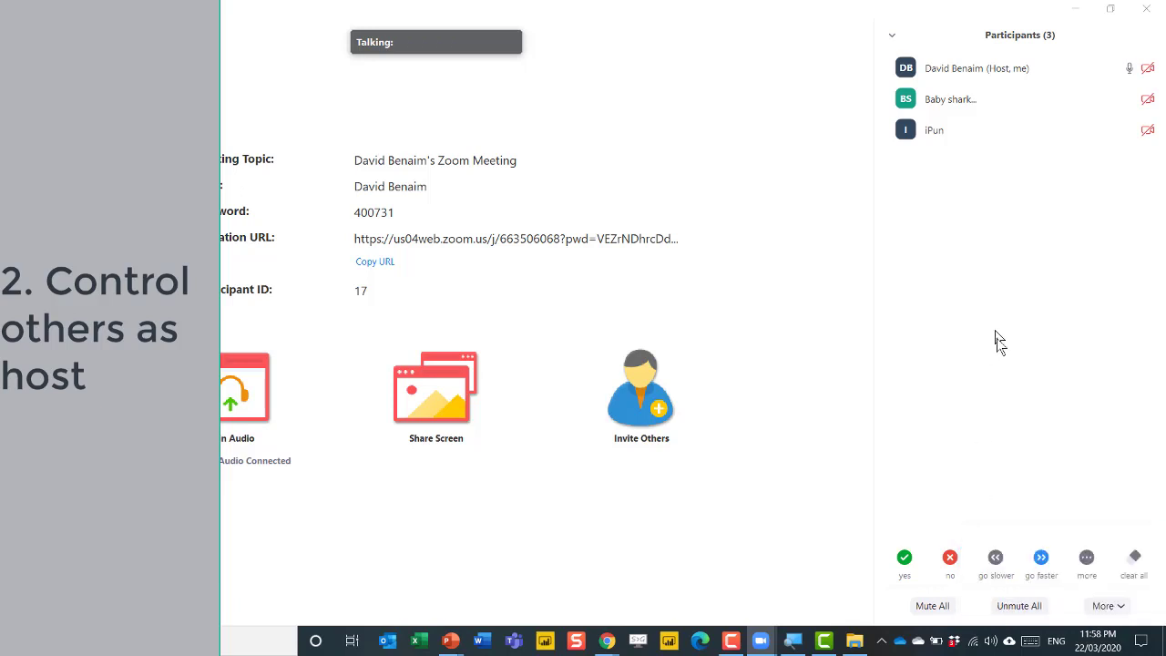
Rename the participant "Baby shark..." to "Grandma shark".
mouse_move(986, 103)
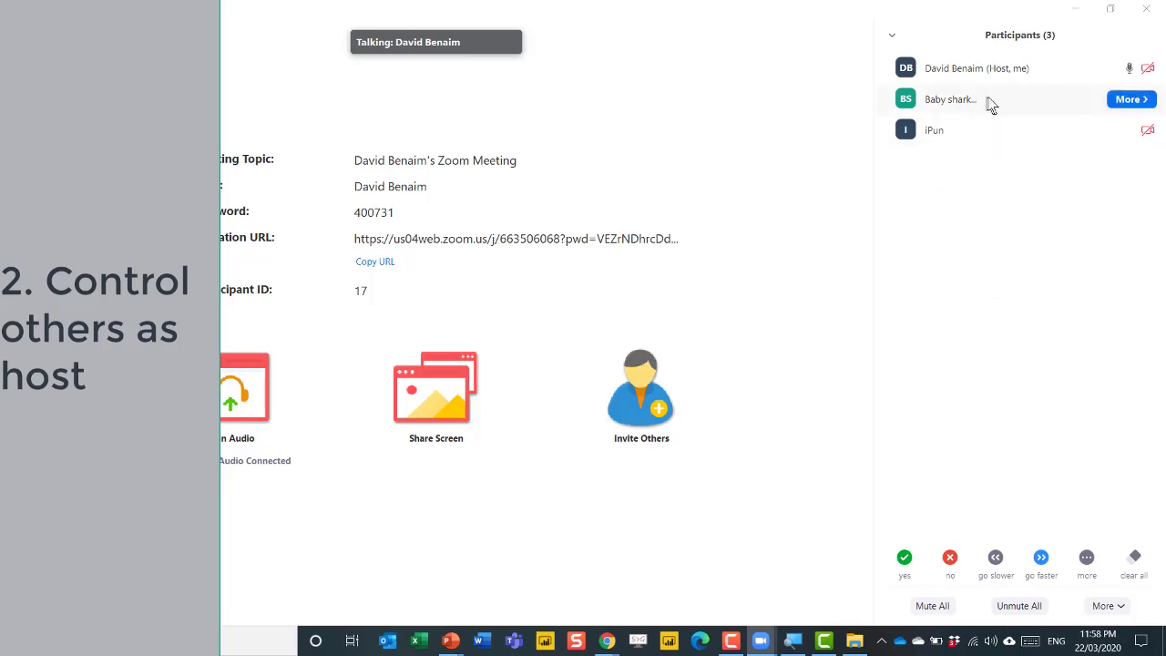
left_click(1137, 104)
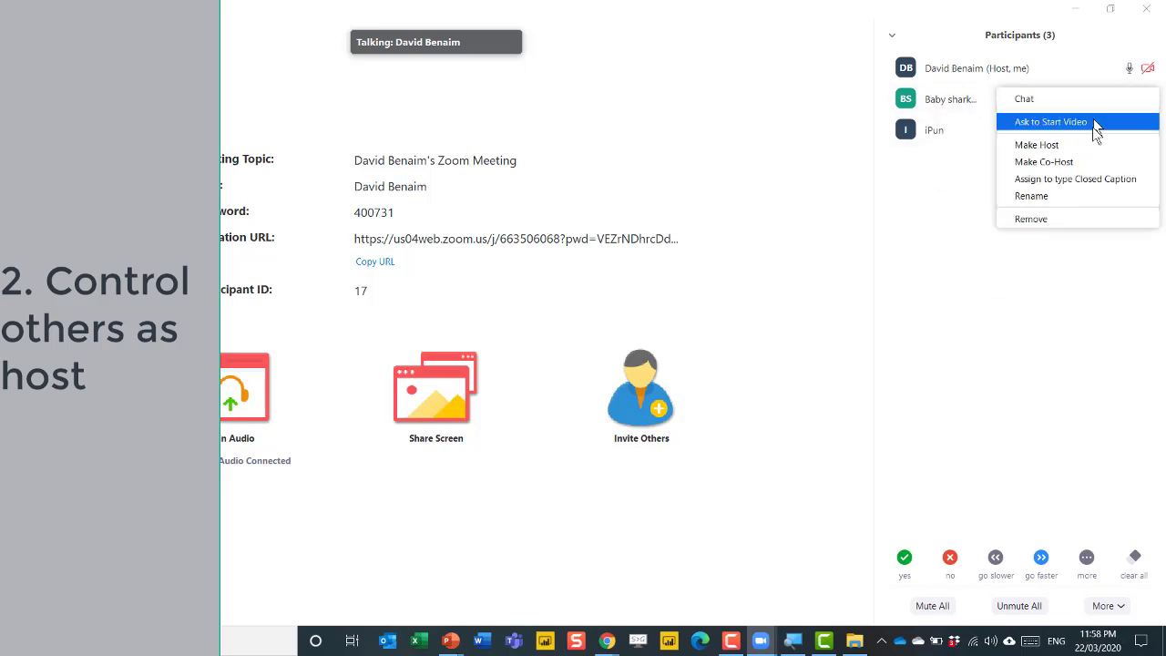
left_click(1059, 196)
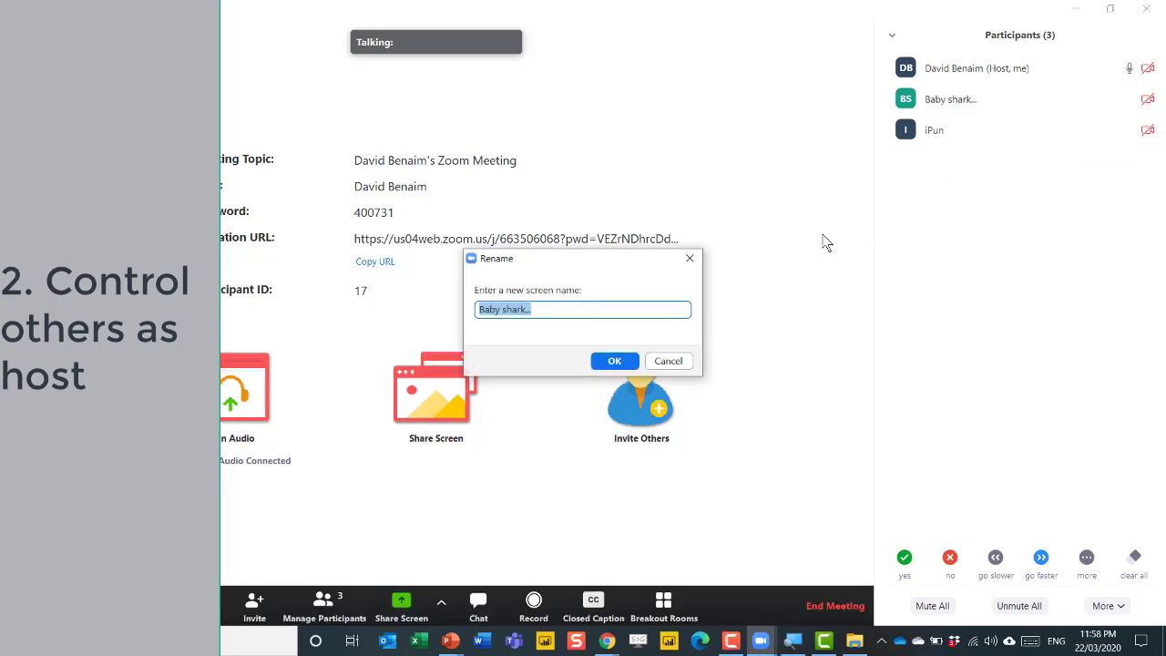
type("Grandma shark")
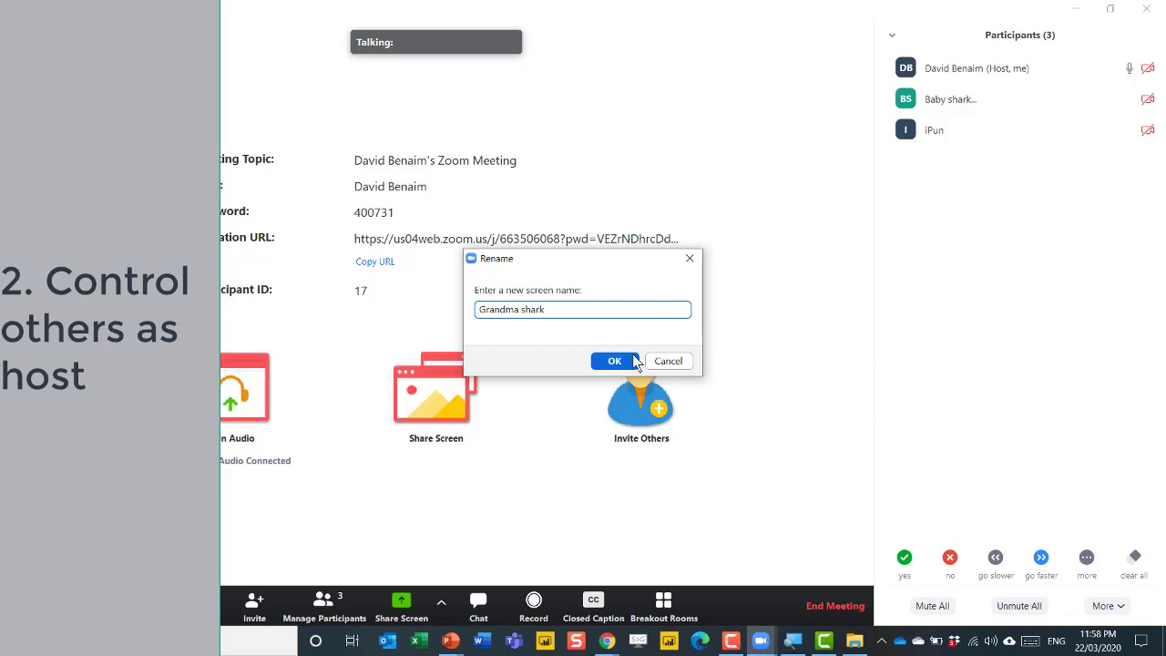
left_click(615, 360)
Ask the participant Grandma shark to start their video, and switch to that participant's browser meeting to view the request.
left_click(1135, 100)
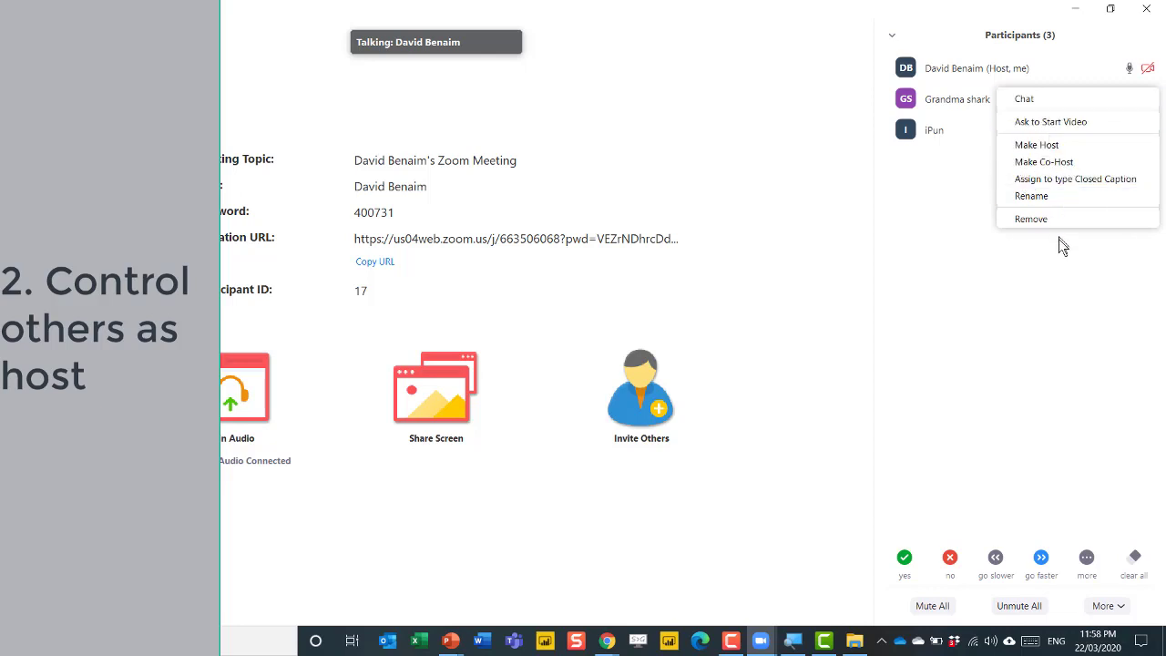
left_click(1039, 122)
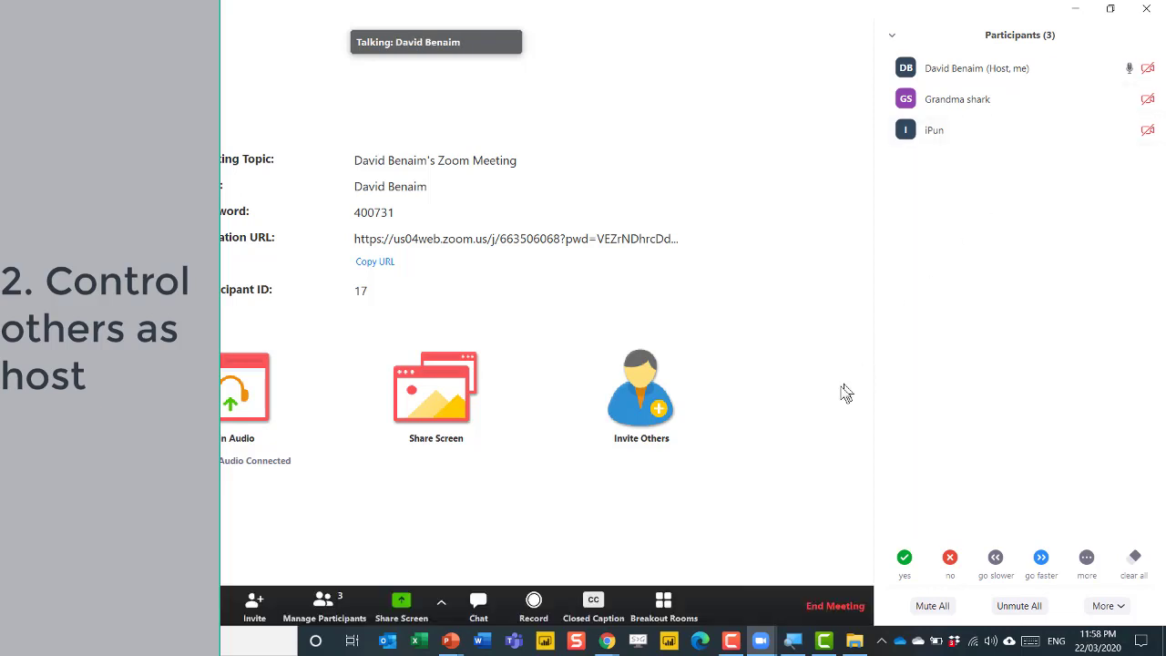
mouse_move(605, 640)
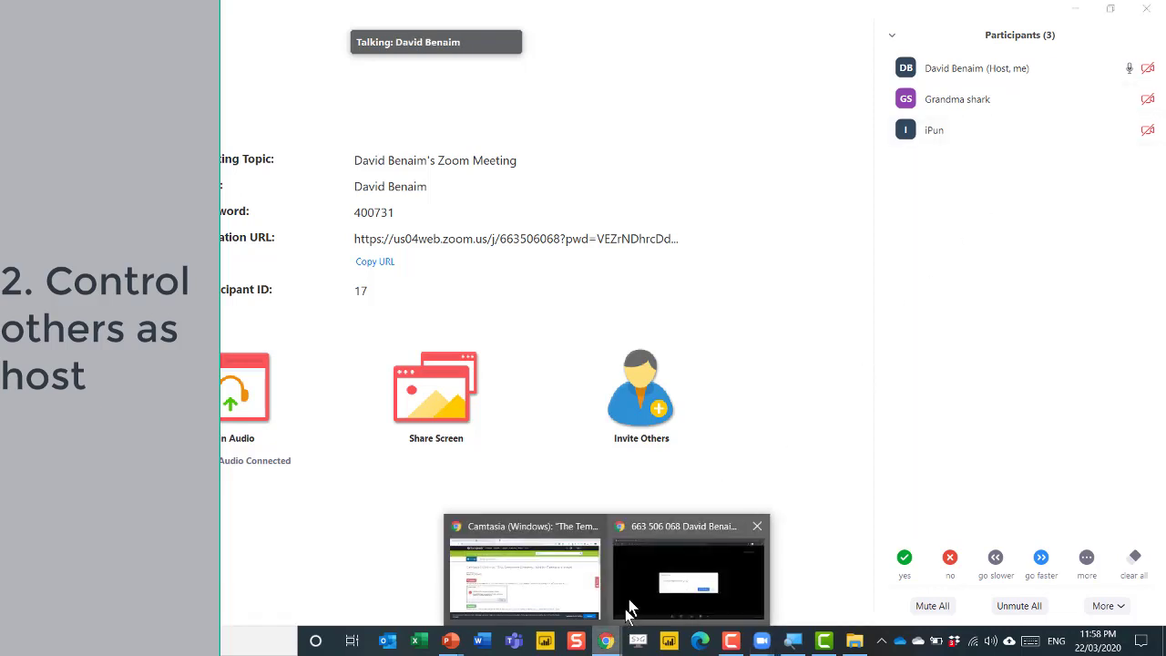
left_click(642, 597)
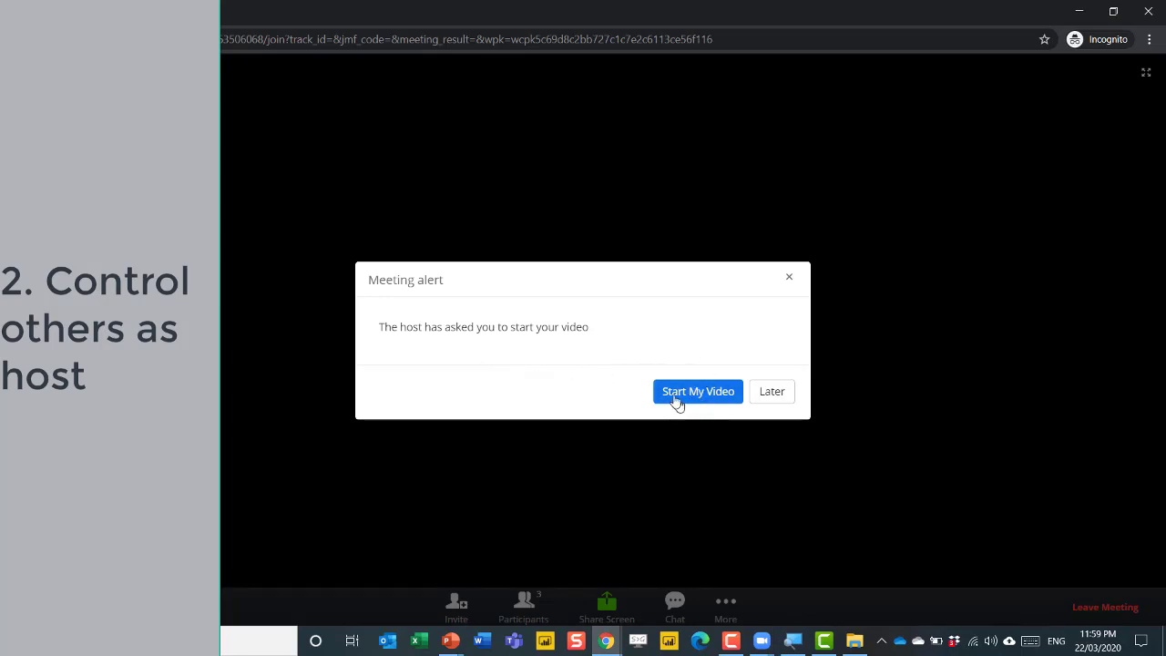
Dismiss the start-video request in the participant's meeting, and give "yes" nonverbal feedback from the host's meeting window.
left_click(790, 279)
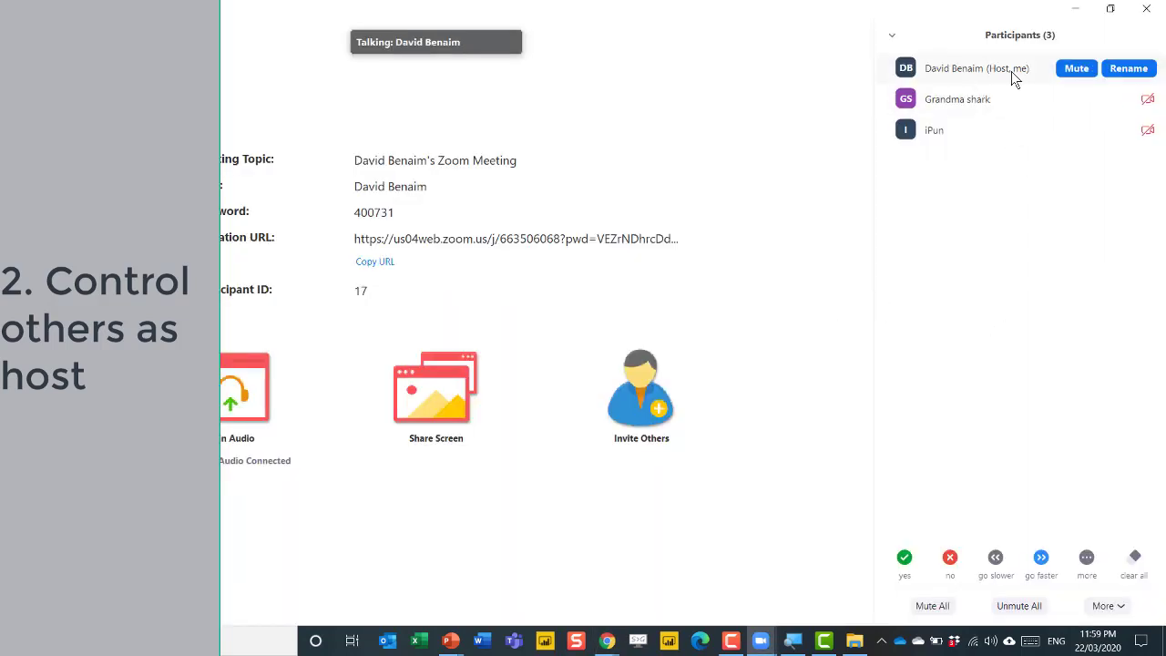
mouse_move(1035, 100)
mouse_move(1017, 63)
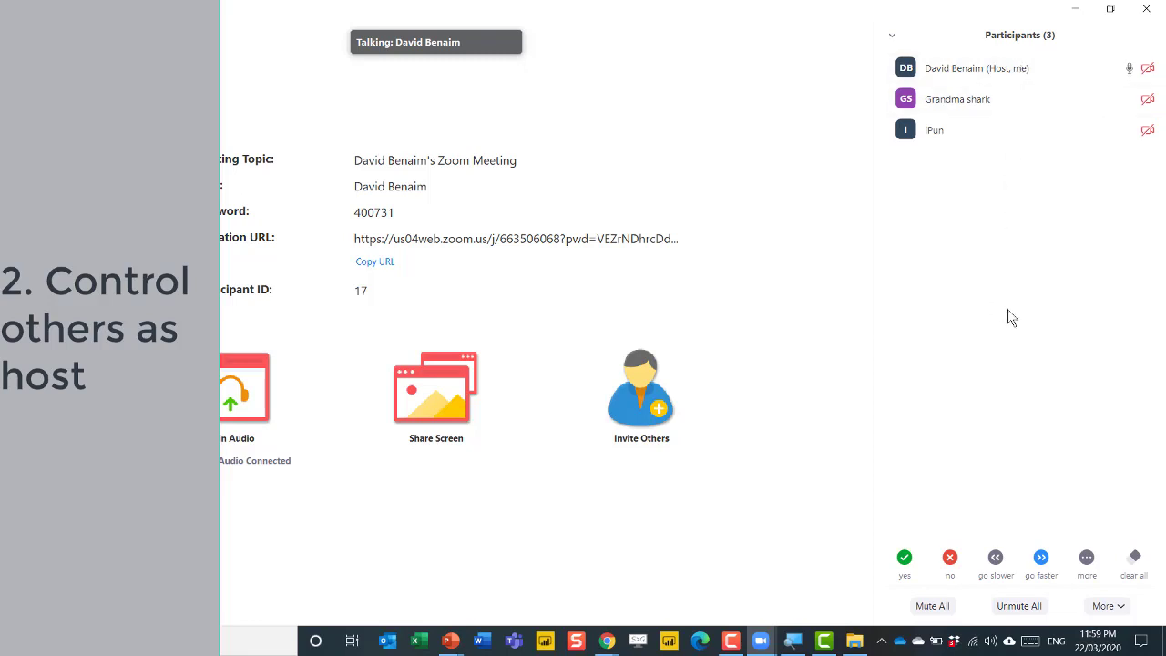
mouse_move(789, 480)
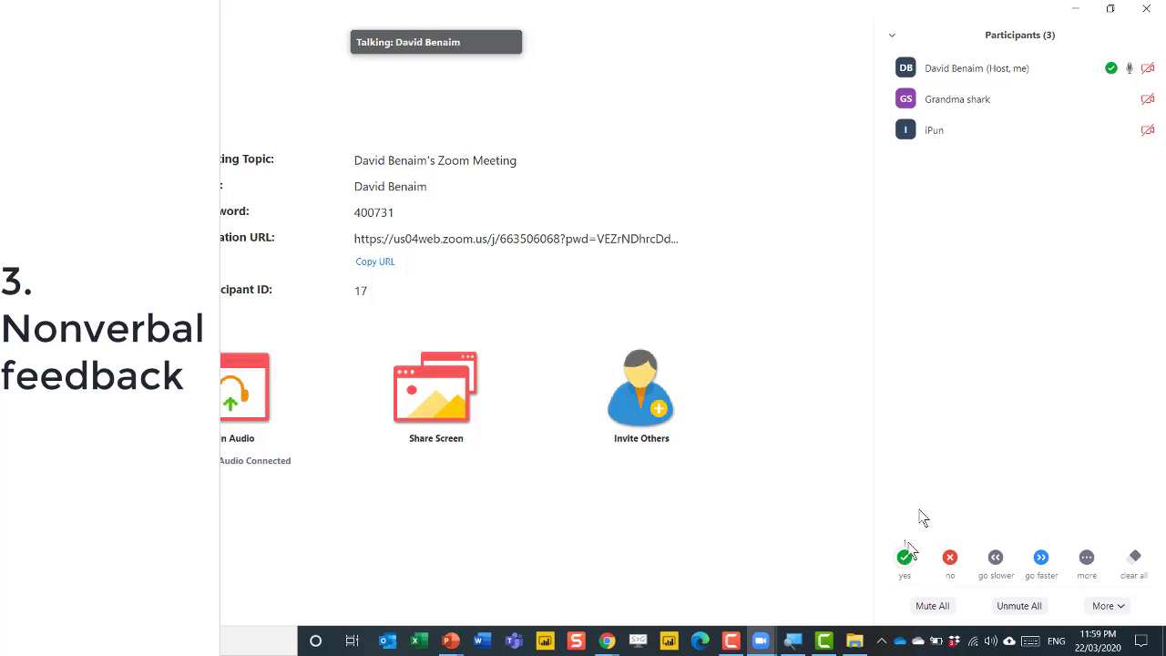
Send "go slower" feedback from Grandma shark's browser meeting, and return to the host's participant list to view it.
key("alt+Tab")
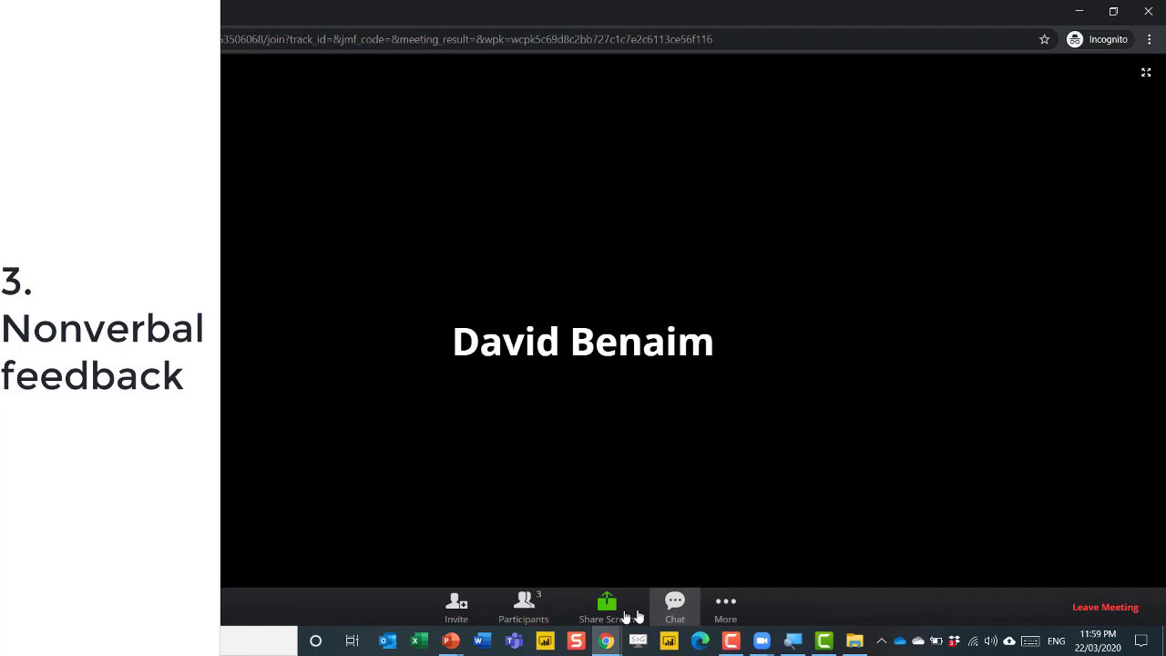
left_click(524, 606)
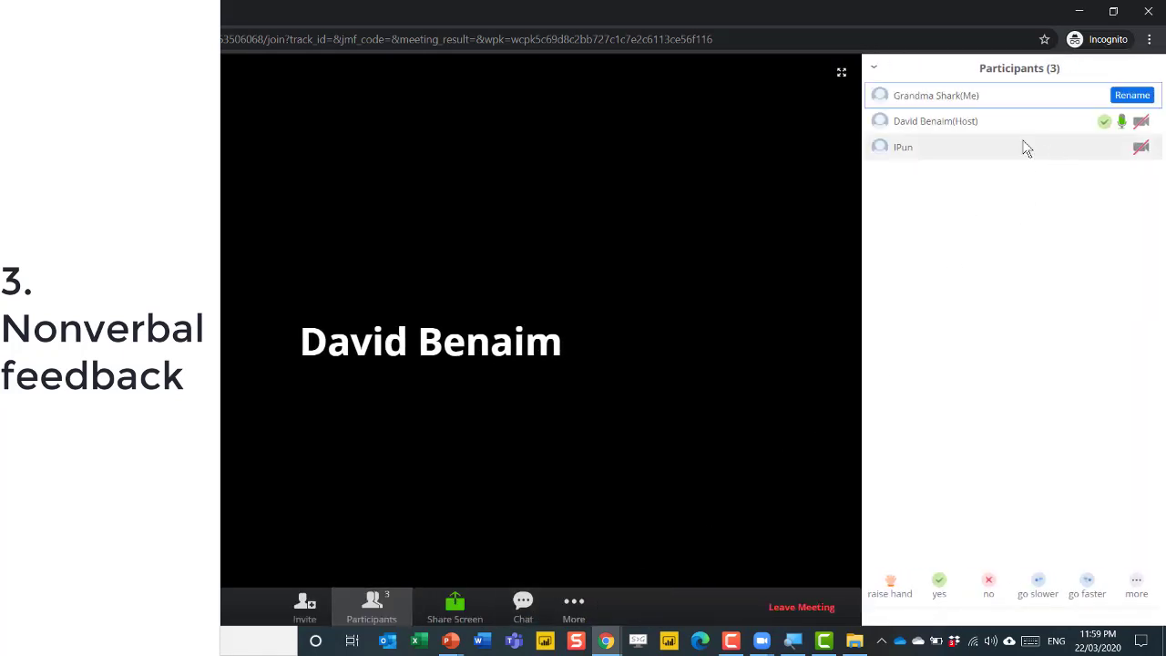
left_click(1038, 584)
key("alt+Tab")
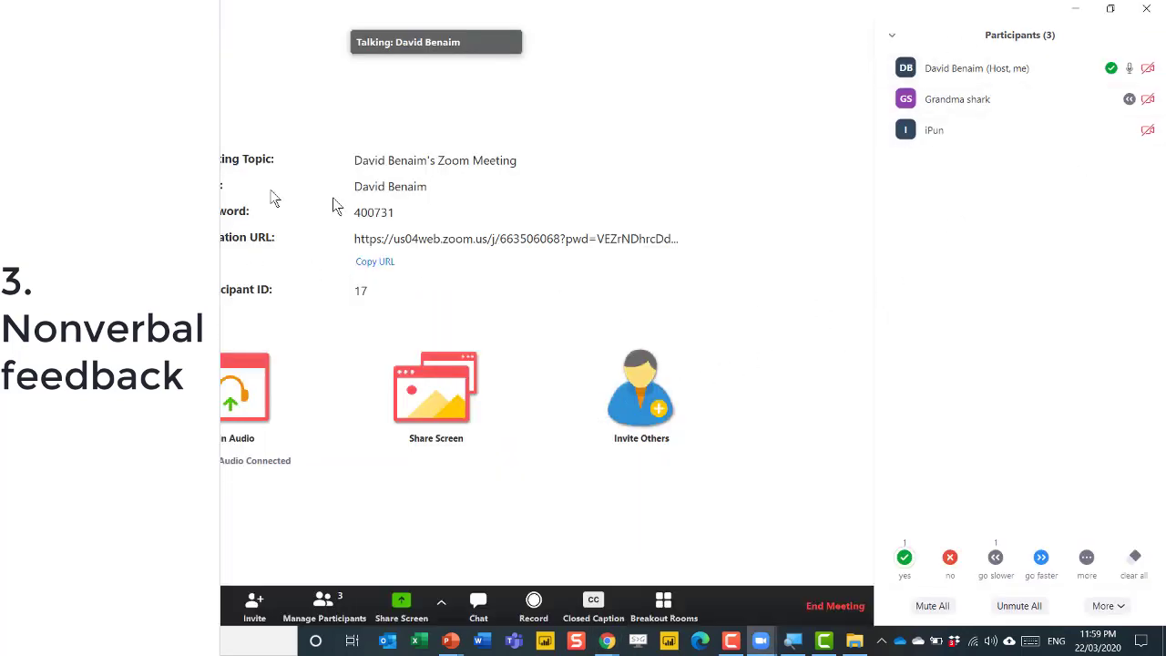
mouse_move(927, 105)
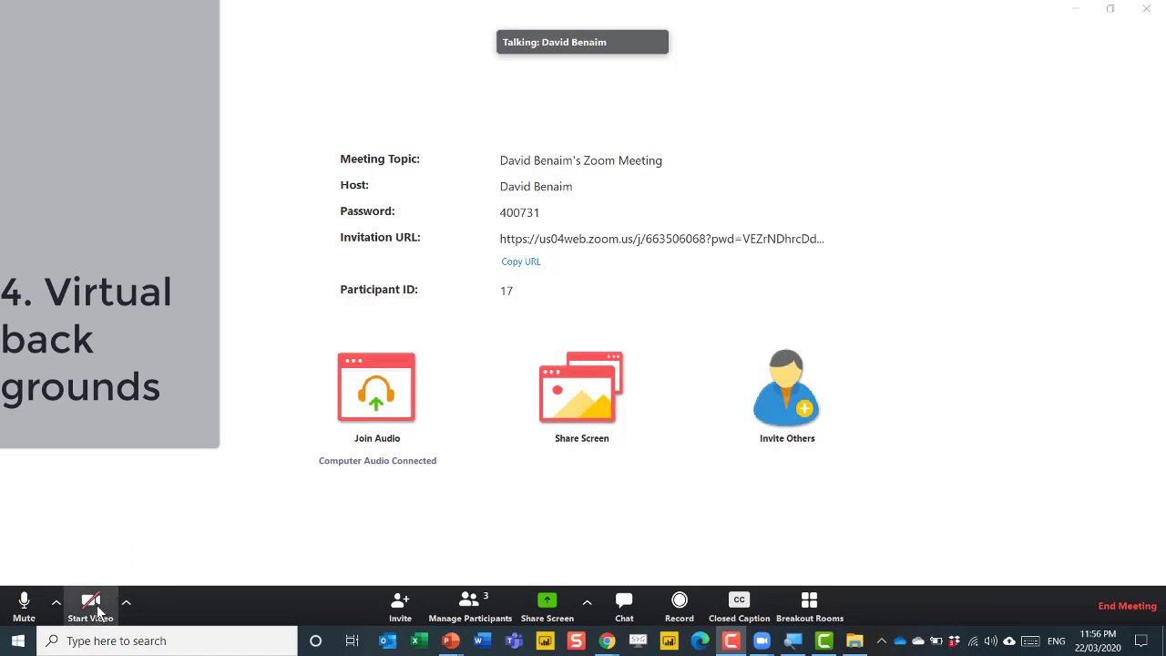
Open the virtual background settings, try the bridge image, and apply the grass image as the background.
left_click(127, 609)
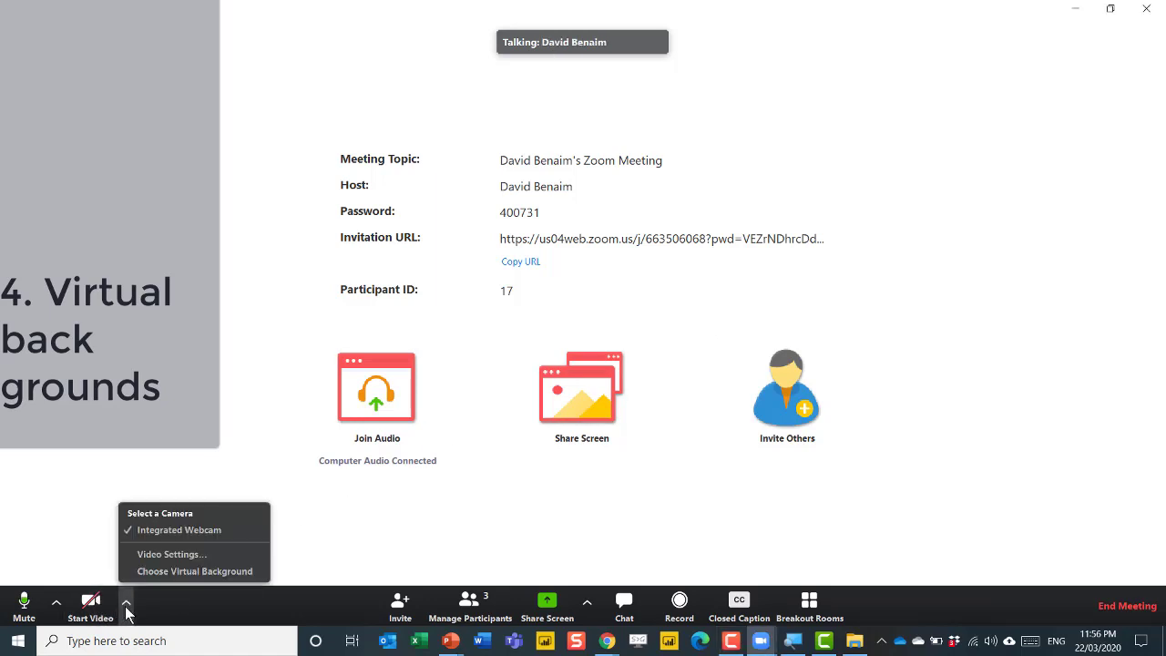
left_click(195, 572)
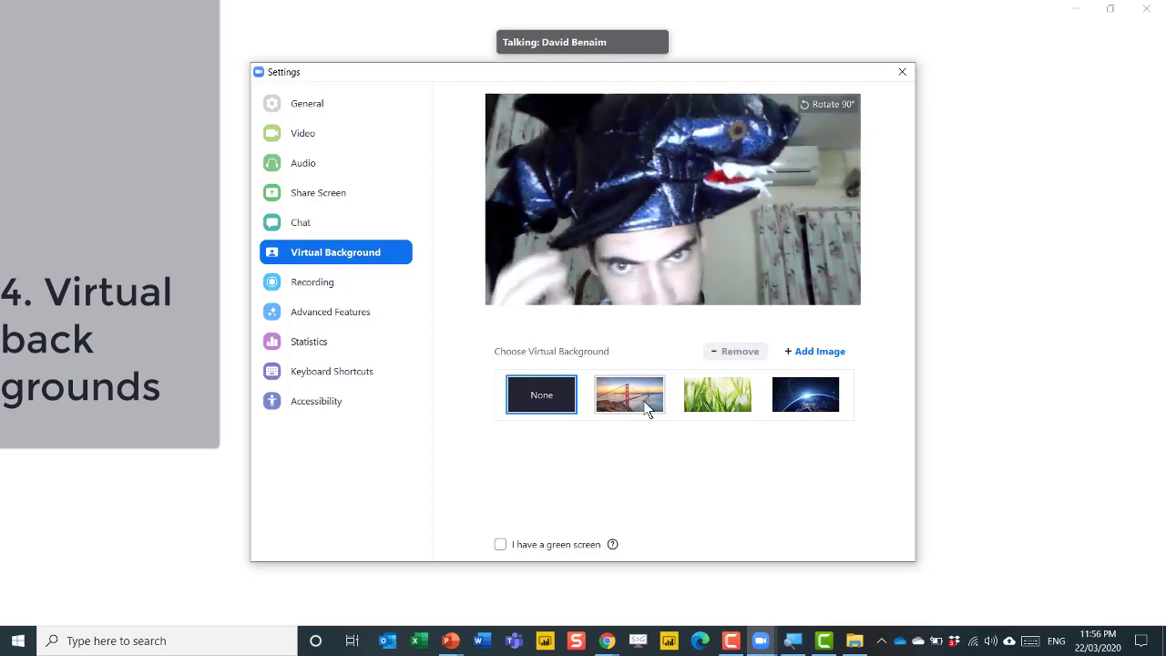
left_click(631, 404)
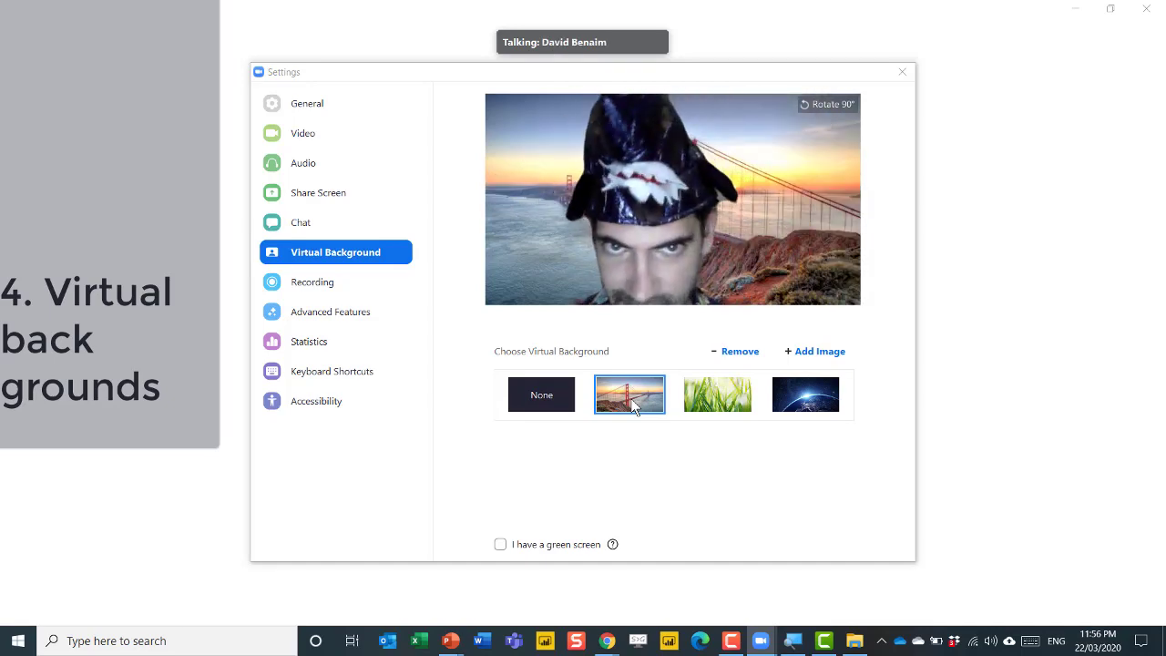
left_click(726, 396)
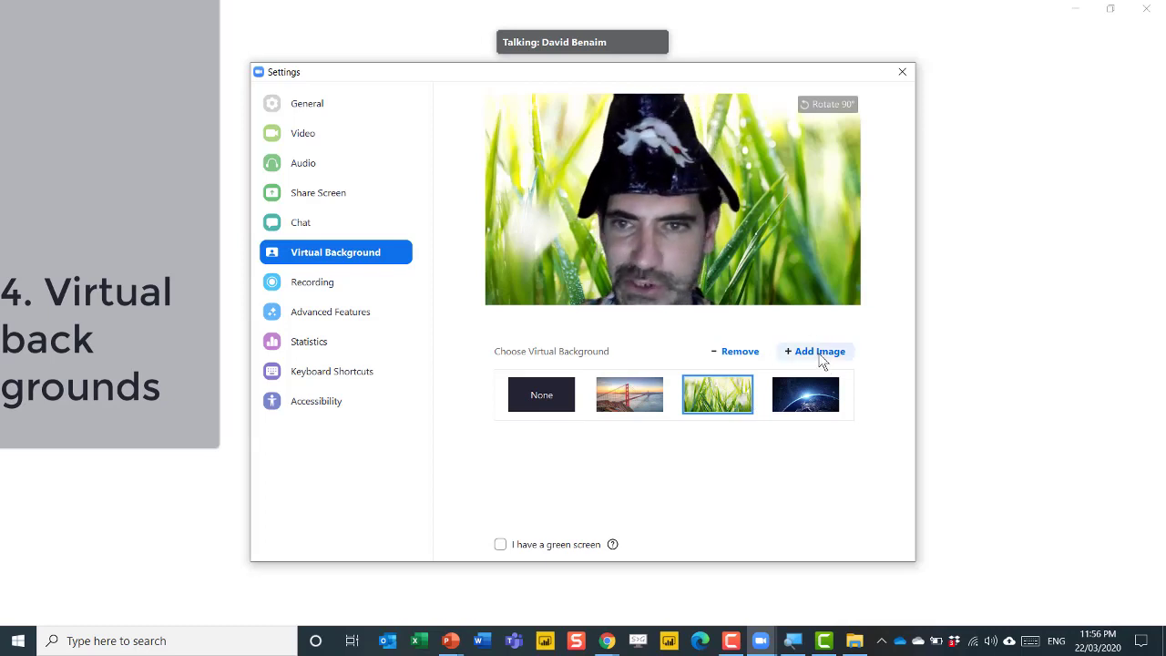
Switch Touch up my appearance on and off again in the video settings, and review the meeting video options.
left_click(303, 139)
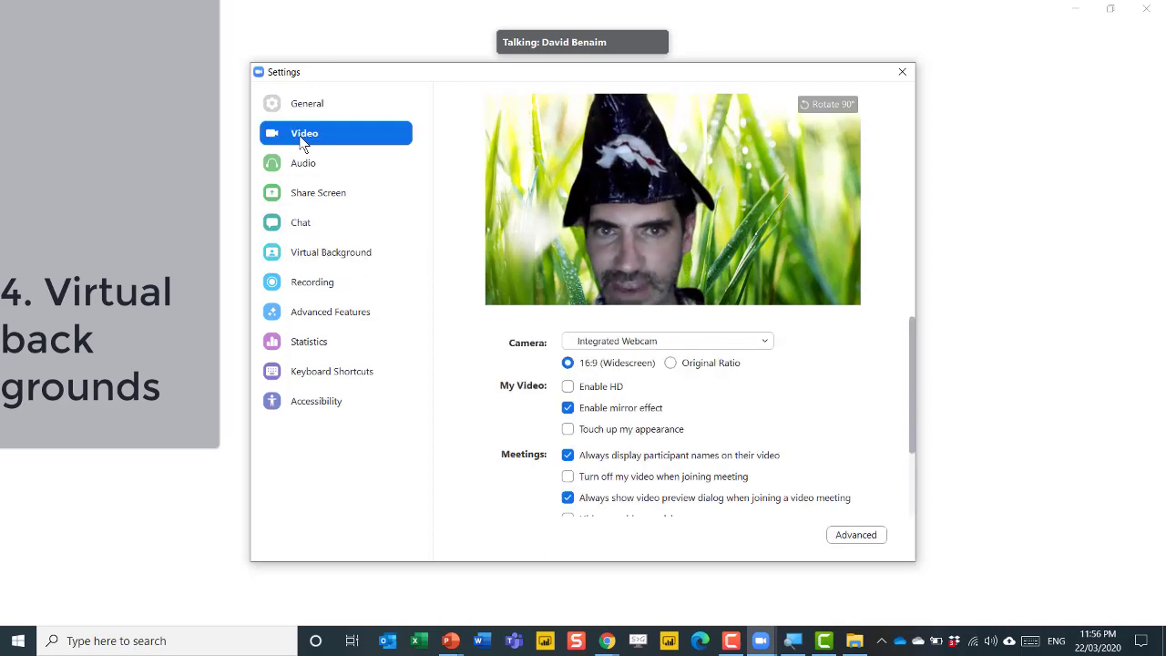
left_click(569, 434)
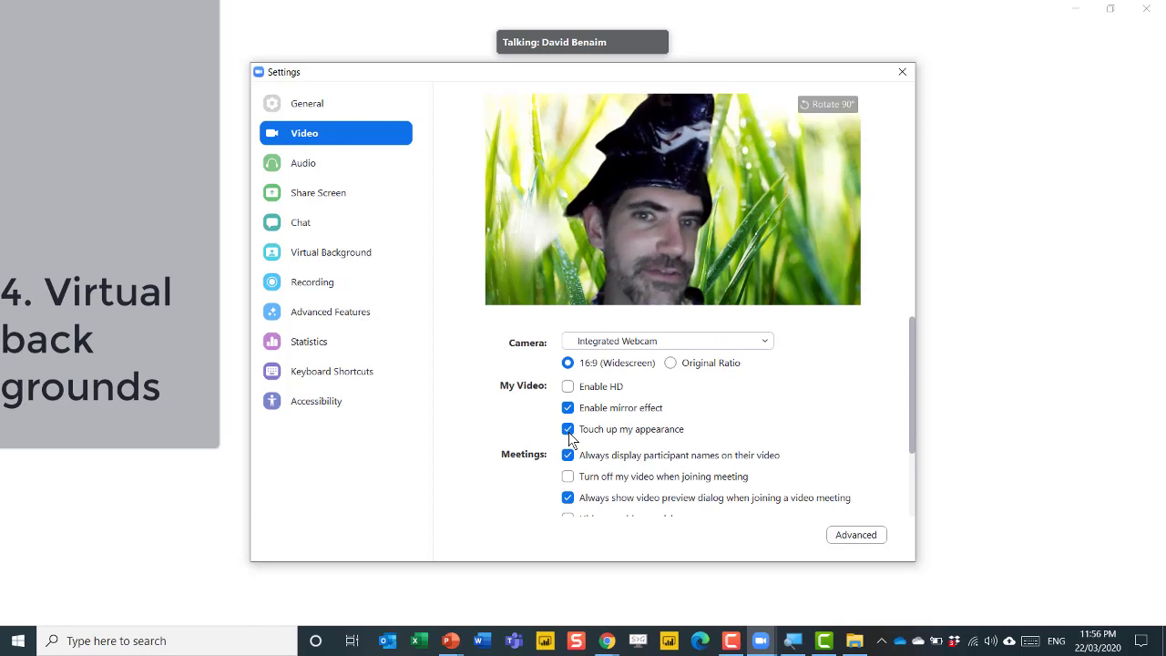
left_click(568, 435)
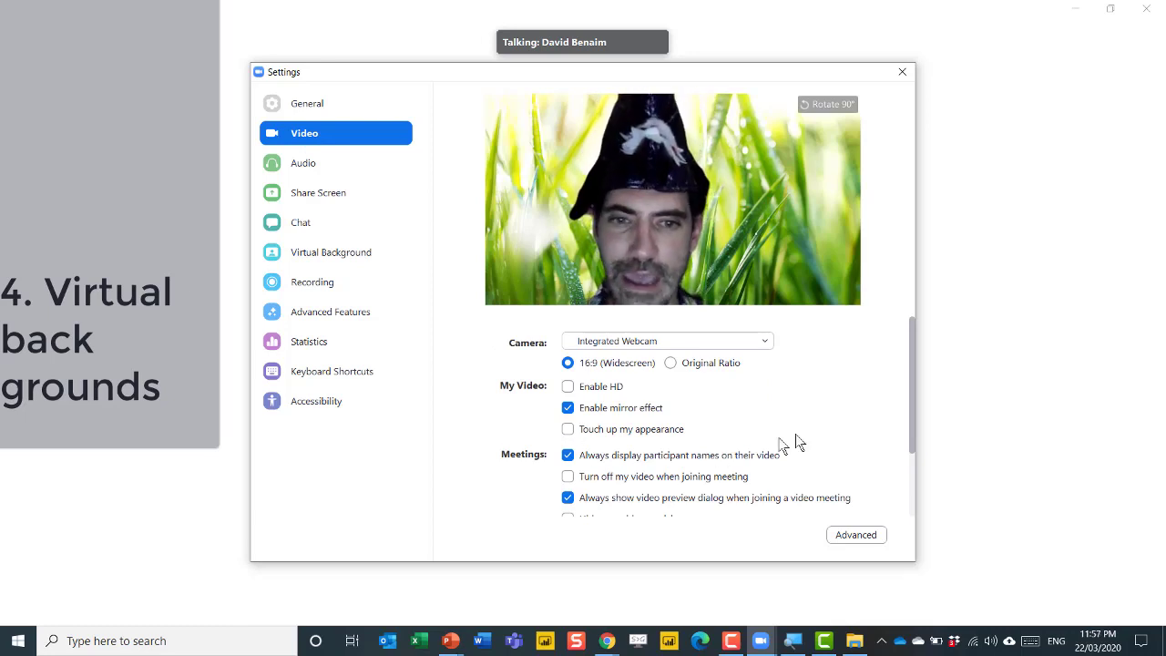
left_click_drag(914, 412, 912, 480)
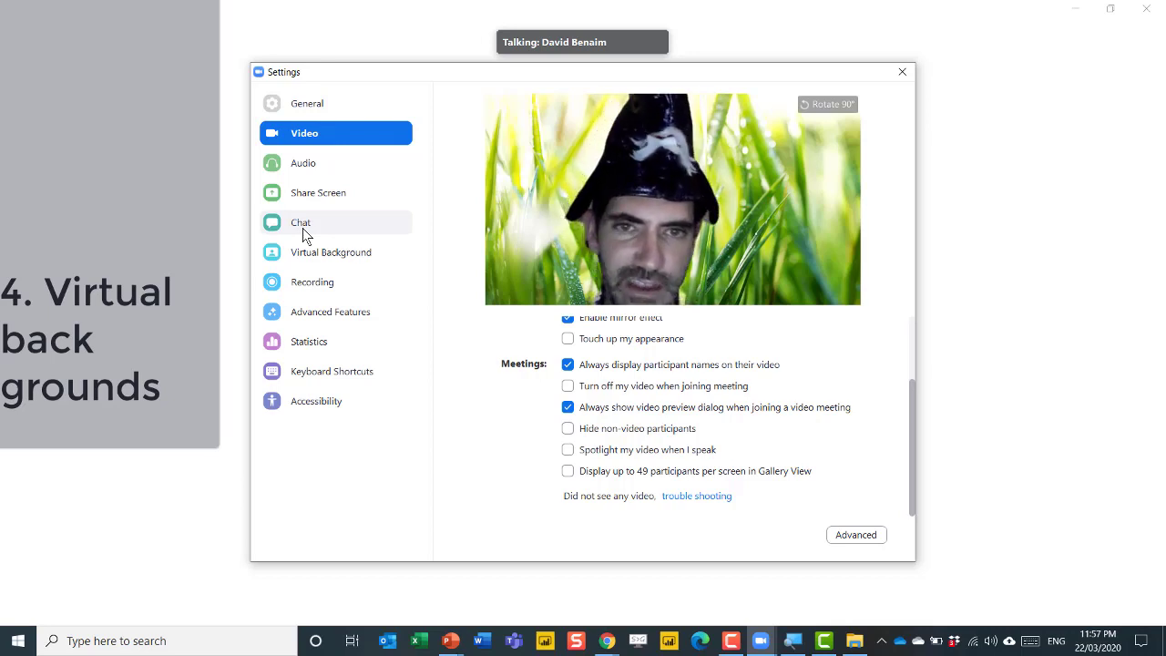
left_click(901, 73)
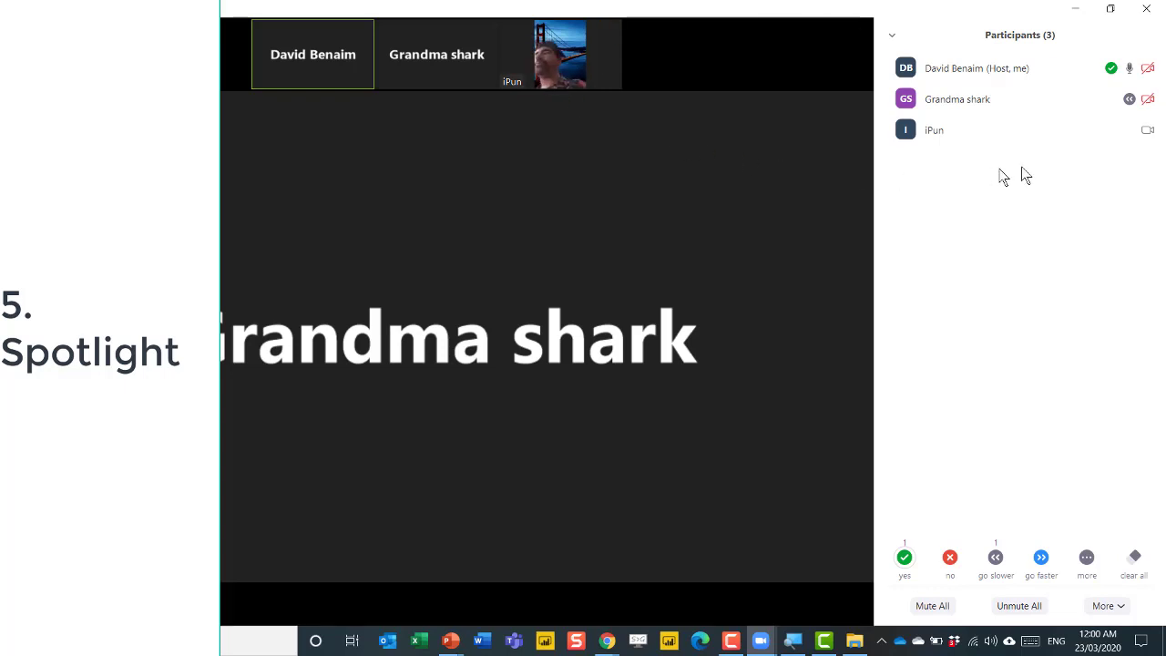
Spotlight the video of the participant iPun for the meeting.
mouse_move(1092, 134)
left_click(1137, 131)
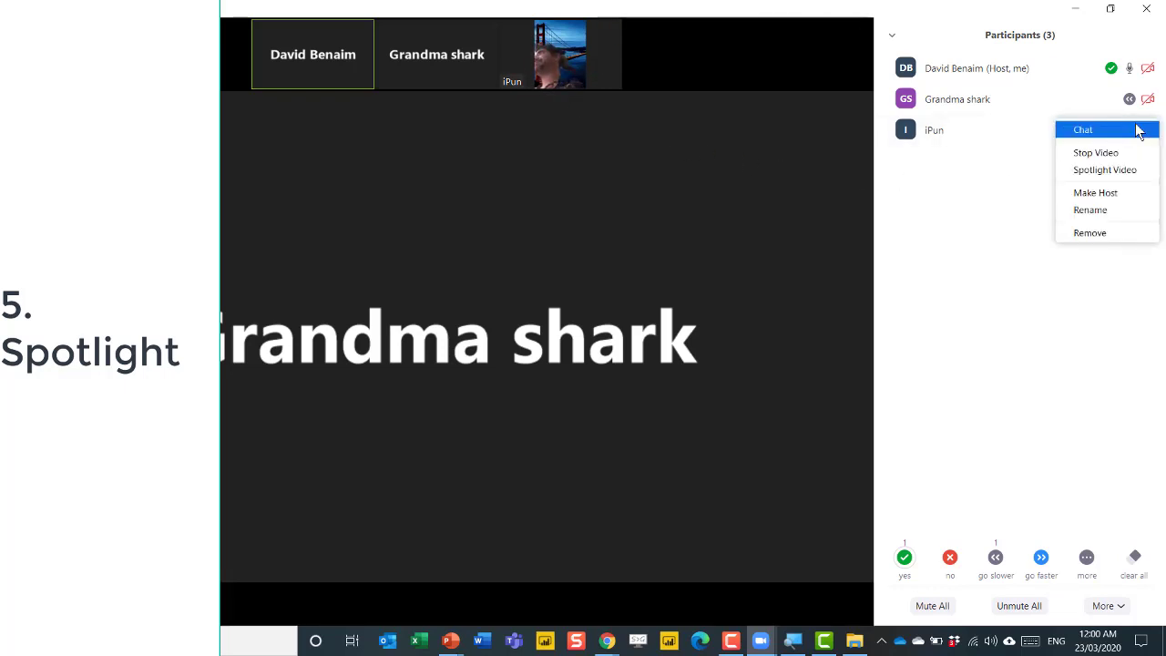
left_click(1104, 171)
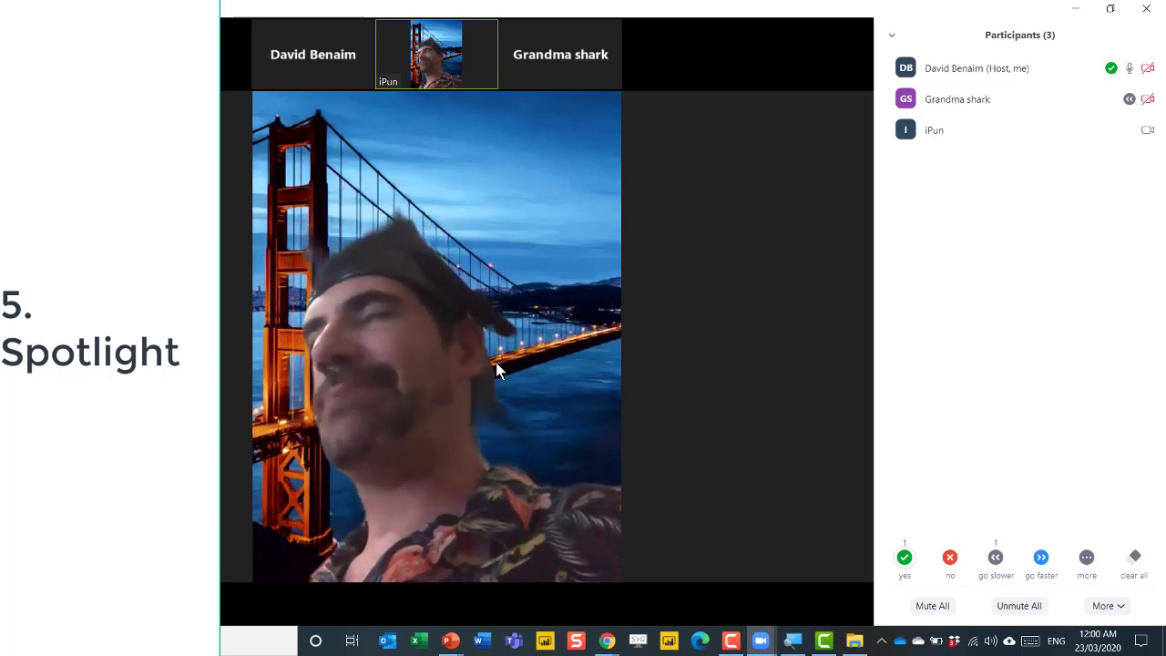
mouse_move(508, 363)
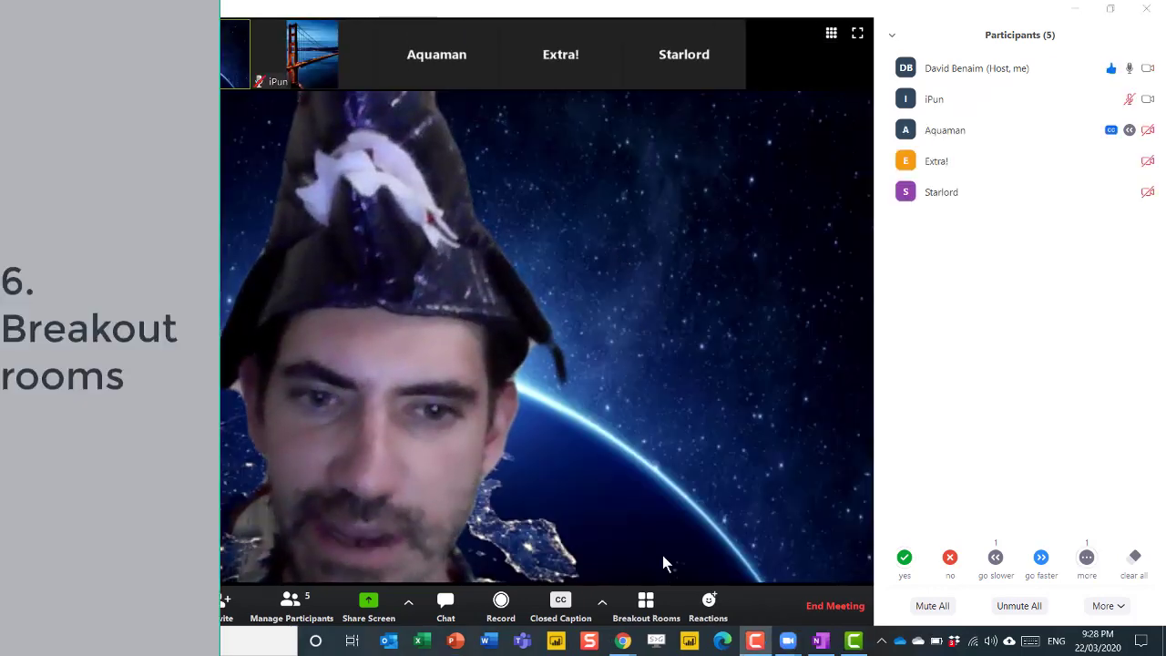
Create one breakout room with manual assignment, and assign Aquaman and Starlord to Breakout Room 1.
left_click(645, 617)
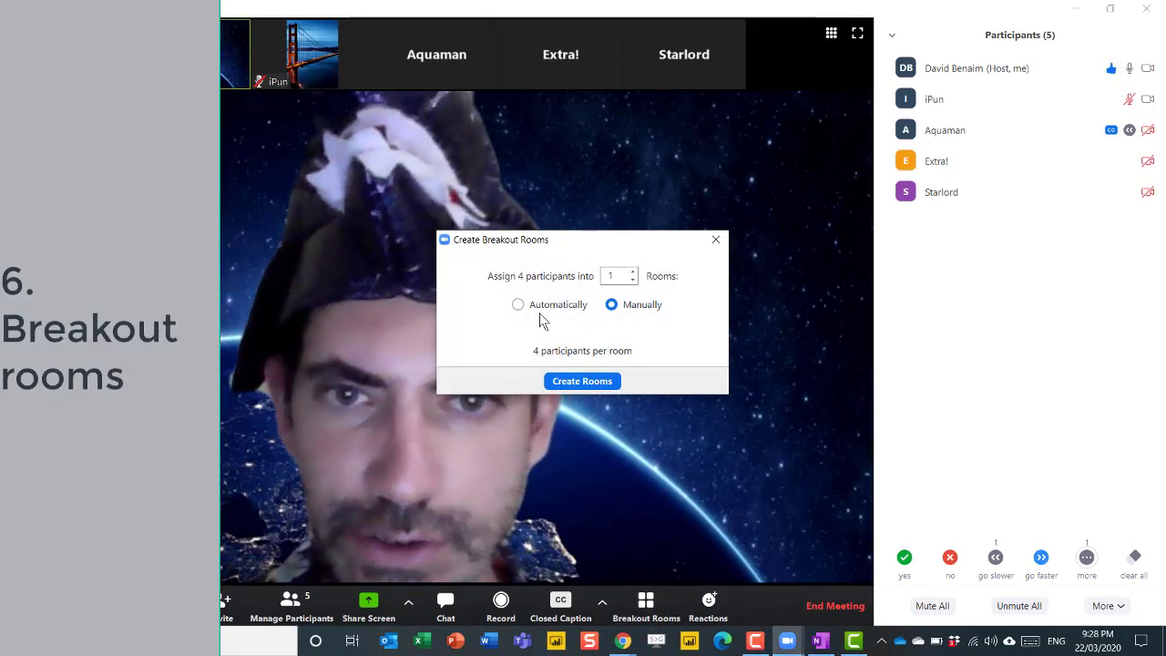
left_click(586, 382)
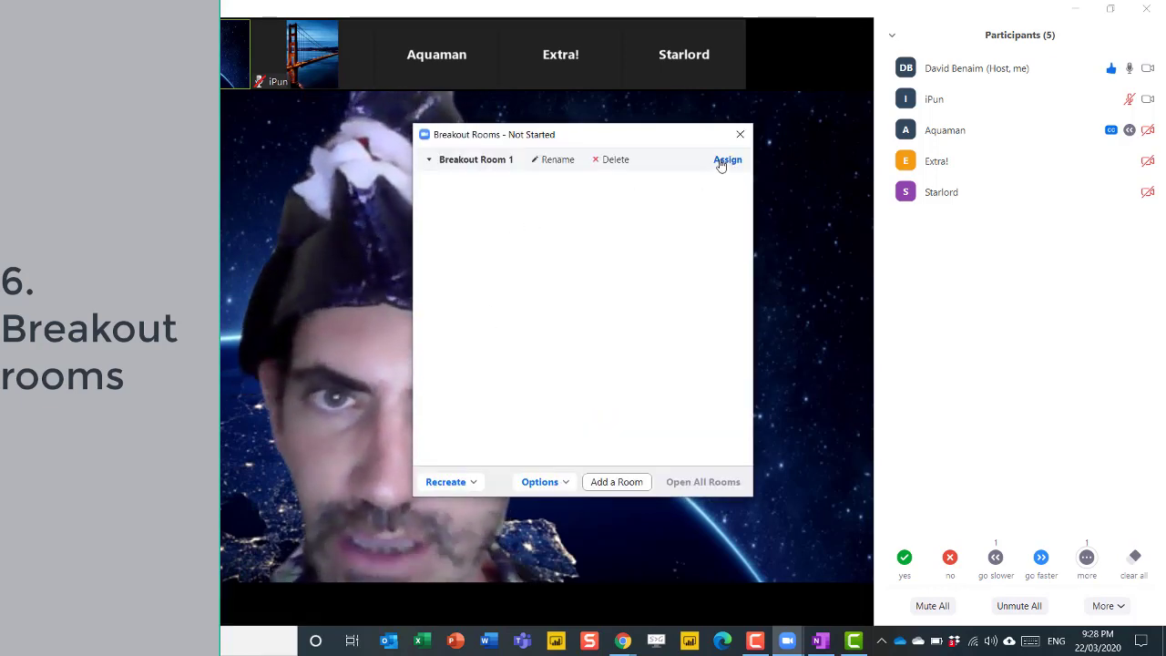
left_click(727, 160)
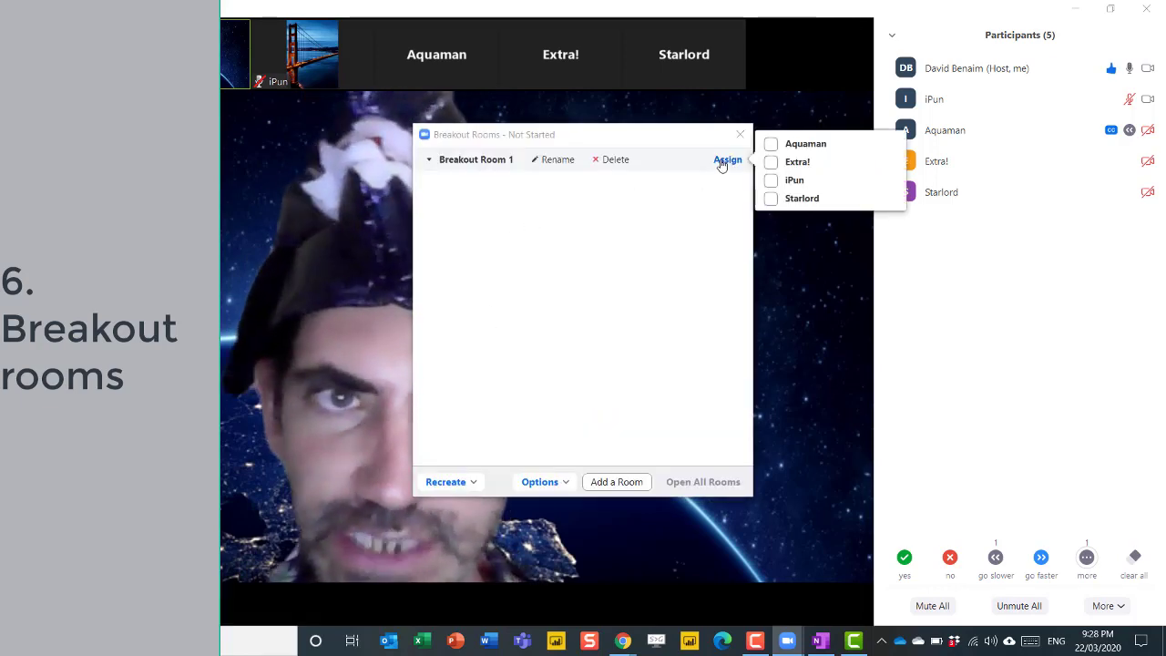
left_click(773, 144)
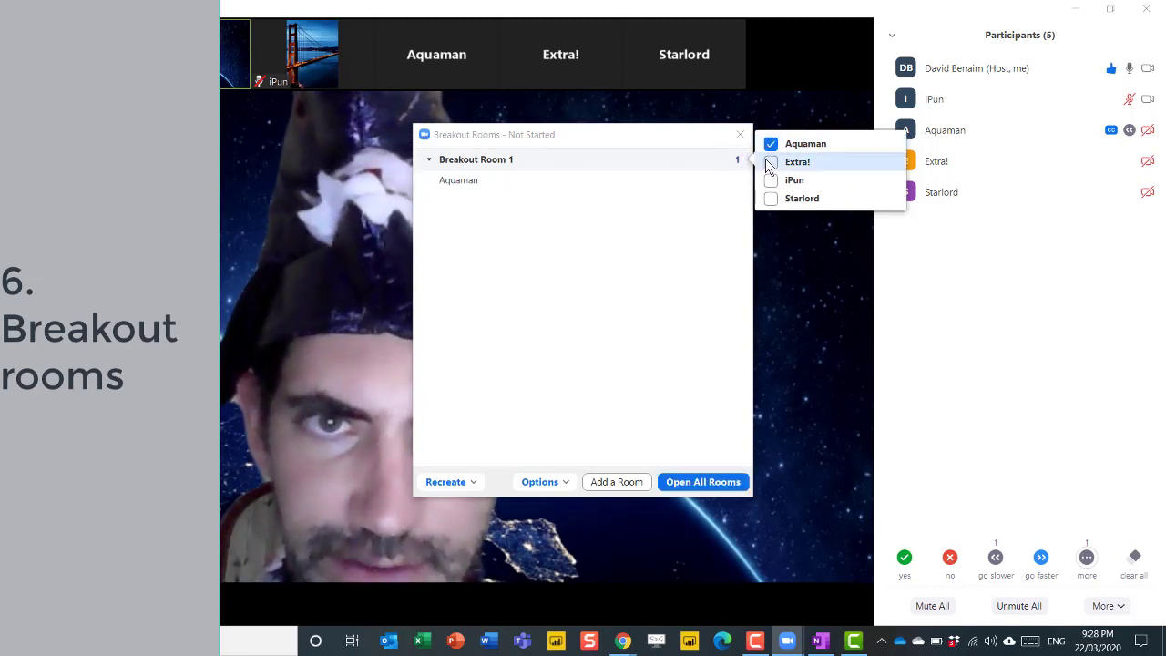
left_click(770, 198)
left_click(588, 256)
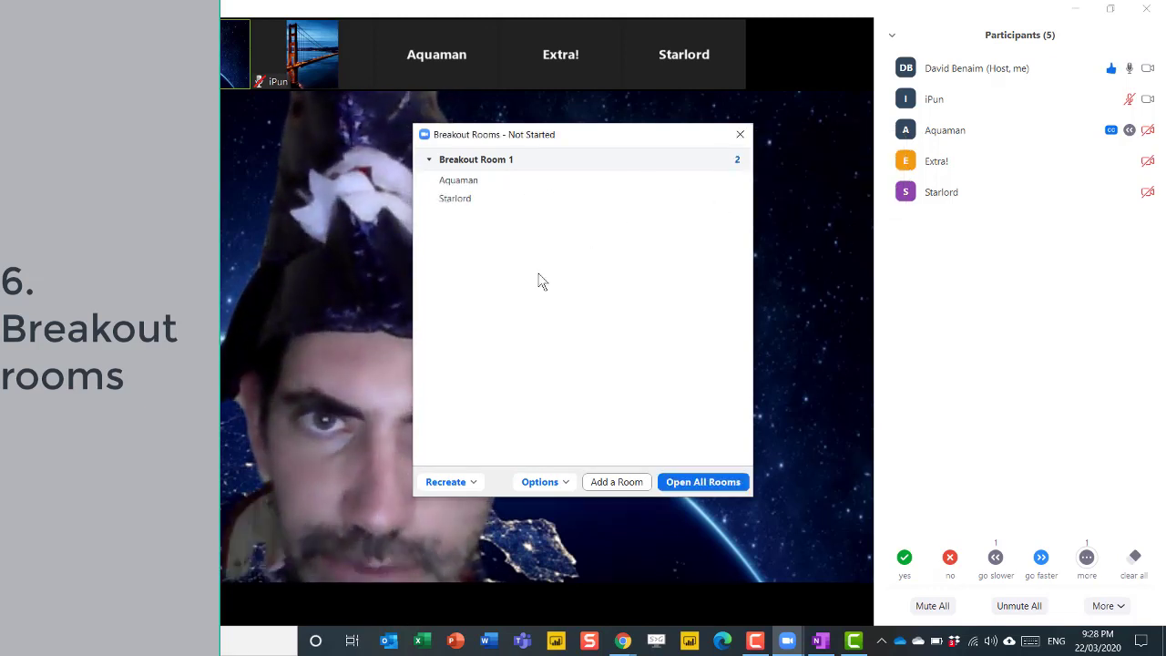
Add a second breakout room with Extra! and iPun assigned to it, and open all the rooms.
left_click(599, 485)
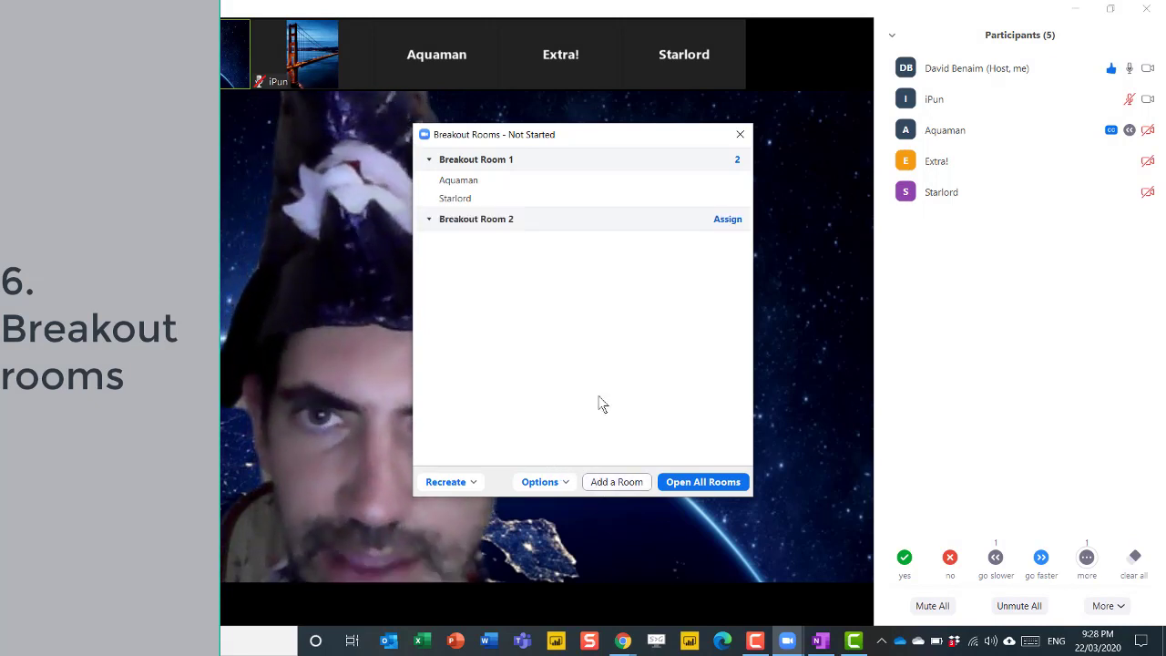
left_click(729, 221)
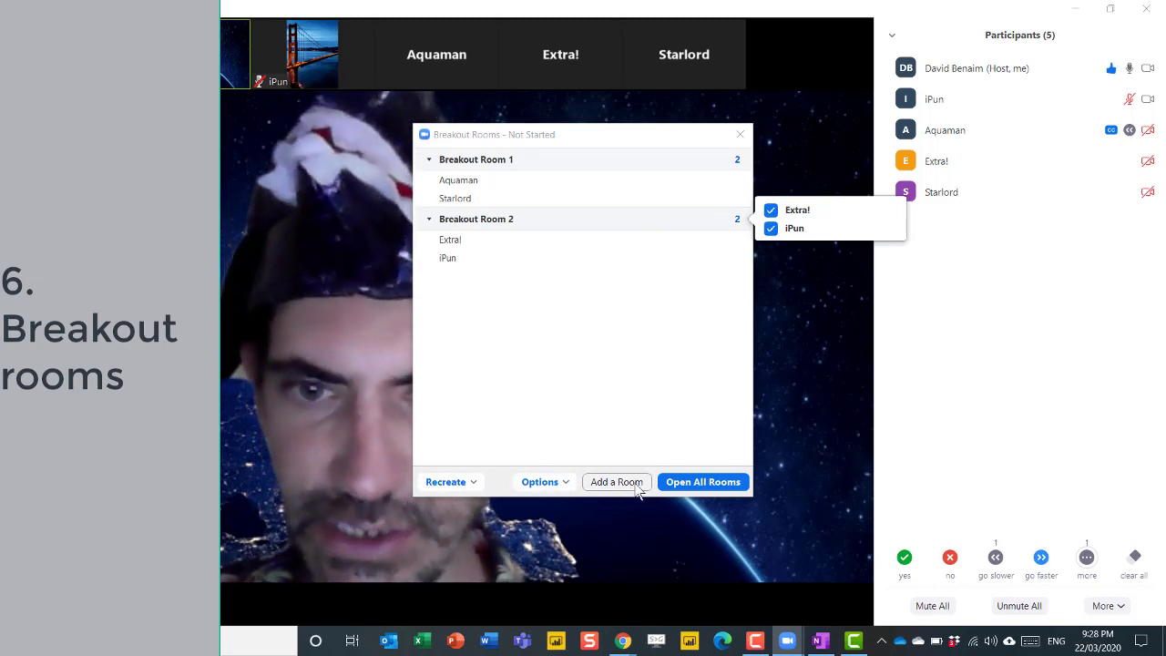
left_click(718, 482)
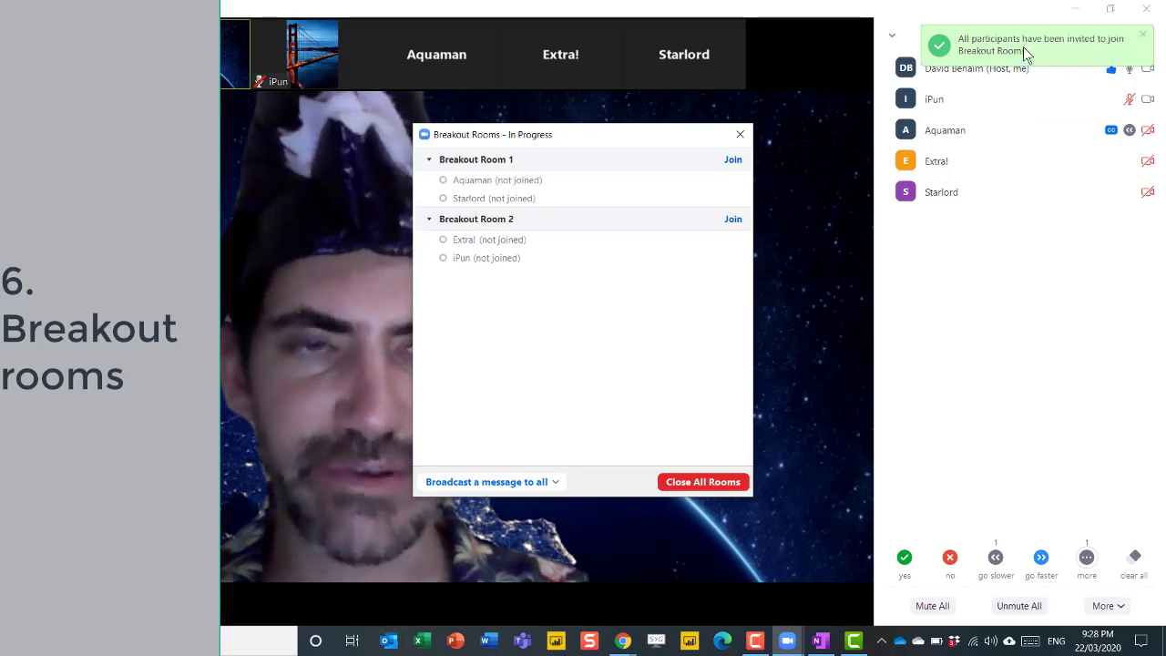
mouse_move(485, 191)
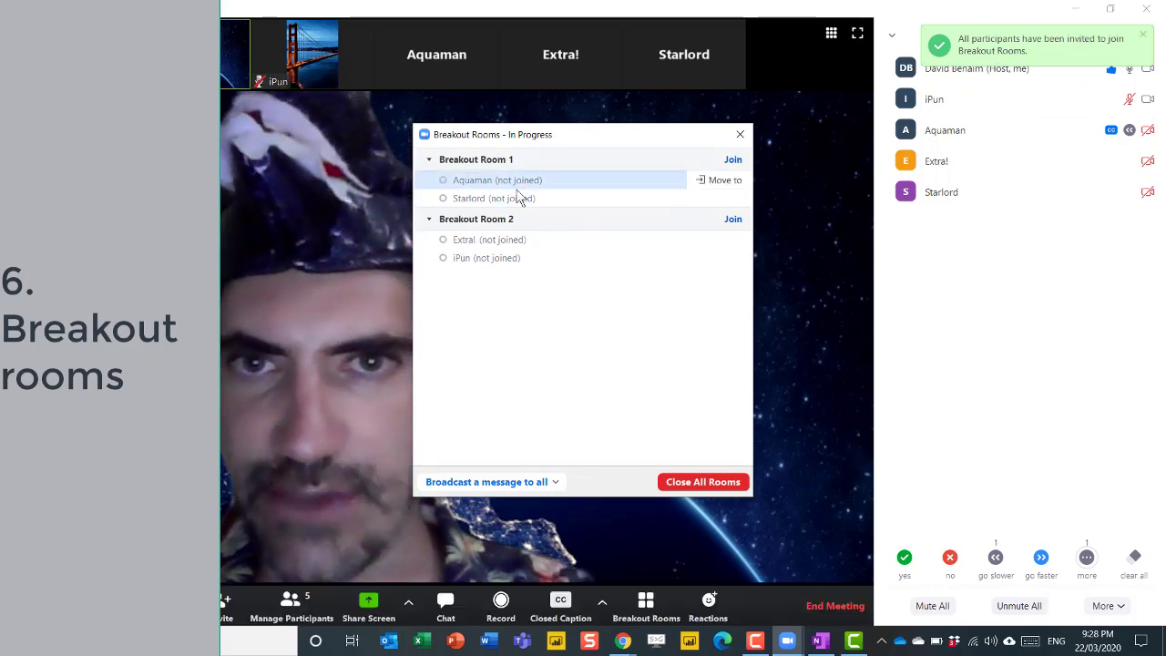
Switch to Starlord's browser meeting and accept the host's invitation to join Breakout Room 1.
key("alt+Tab")
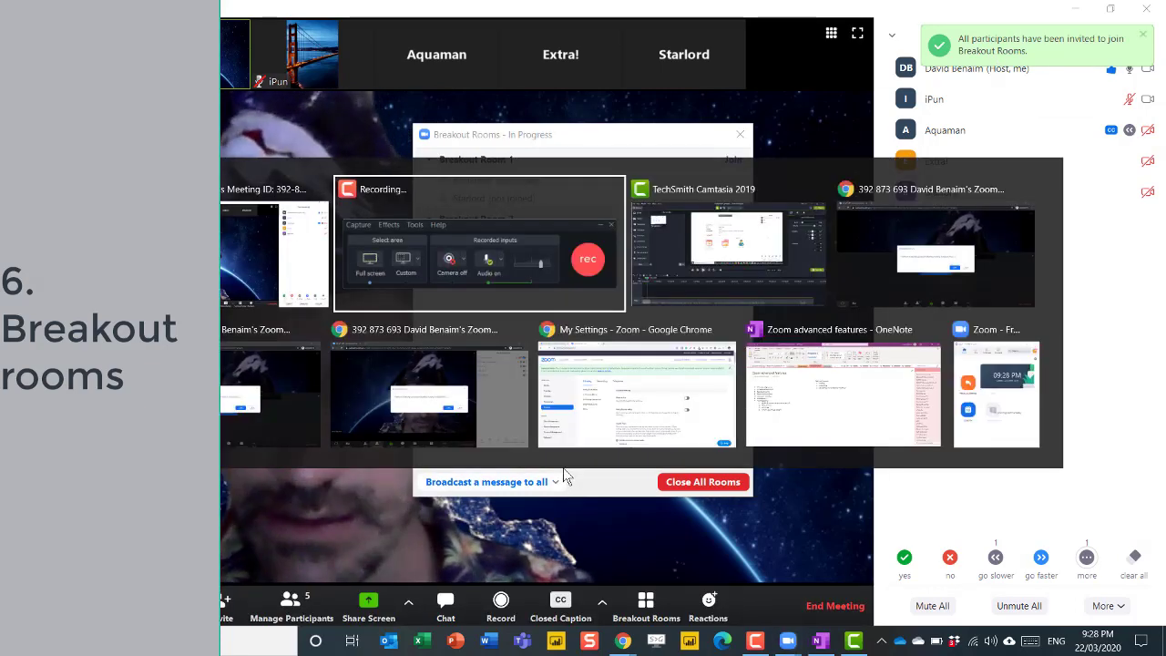
key("Tab")
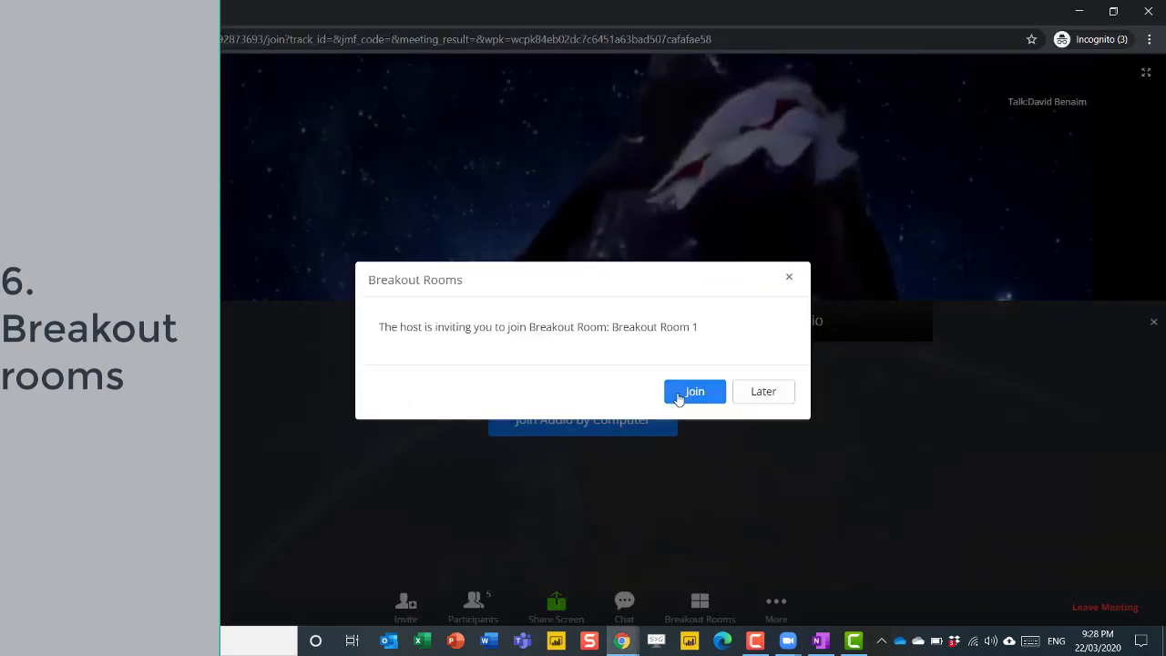
left_click(678, 399)
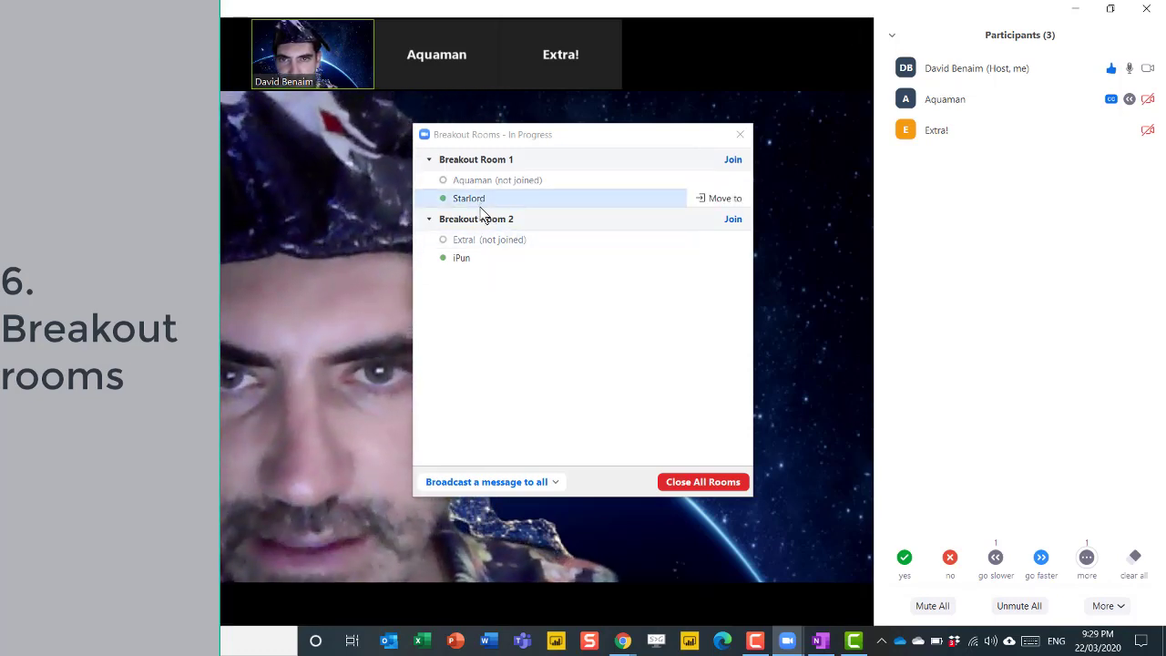
Check who has joined each breakout room, and join Breakout Room 1 as the host.
mouse_move(478, 258)
mouse_move(492, 196)
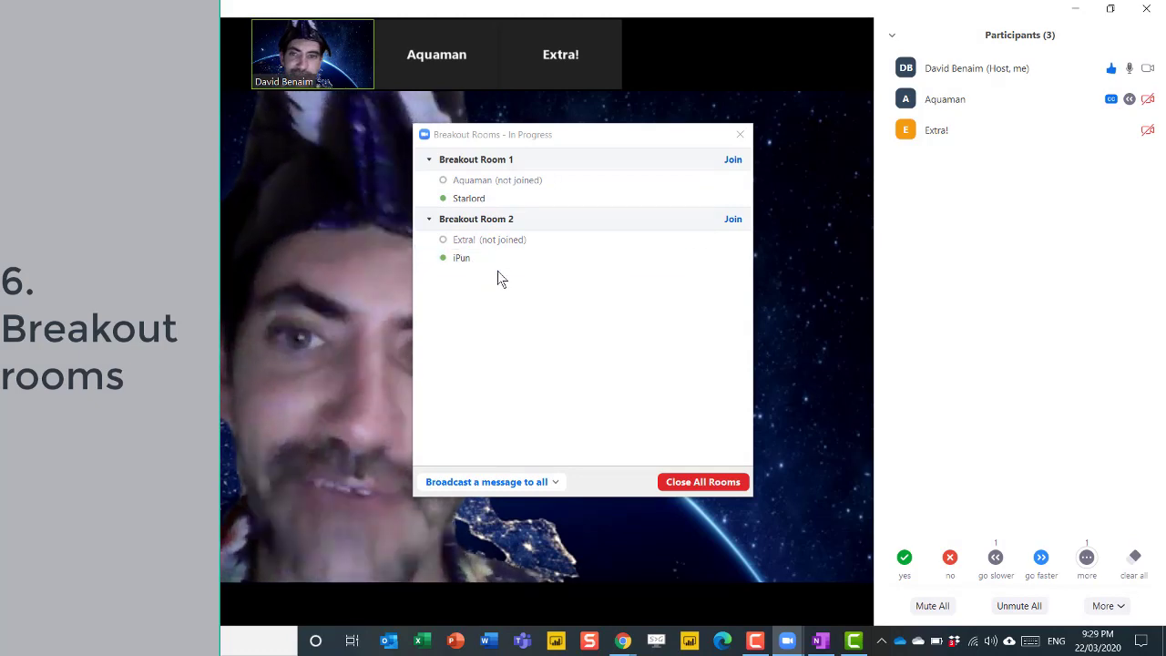
mouse_move(538, 248)
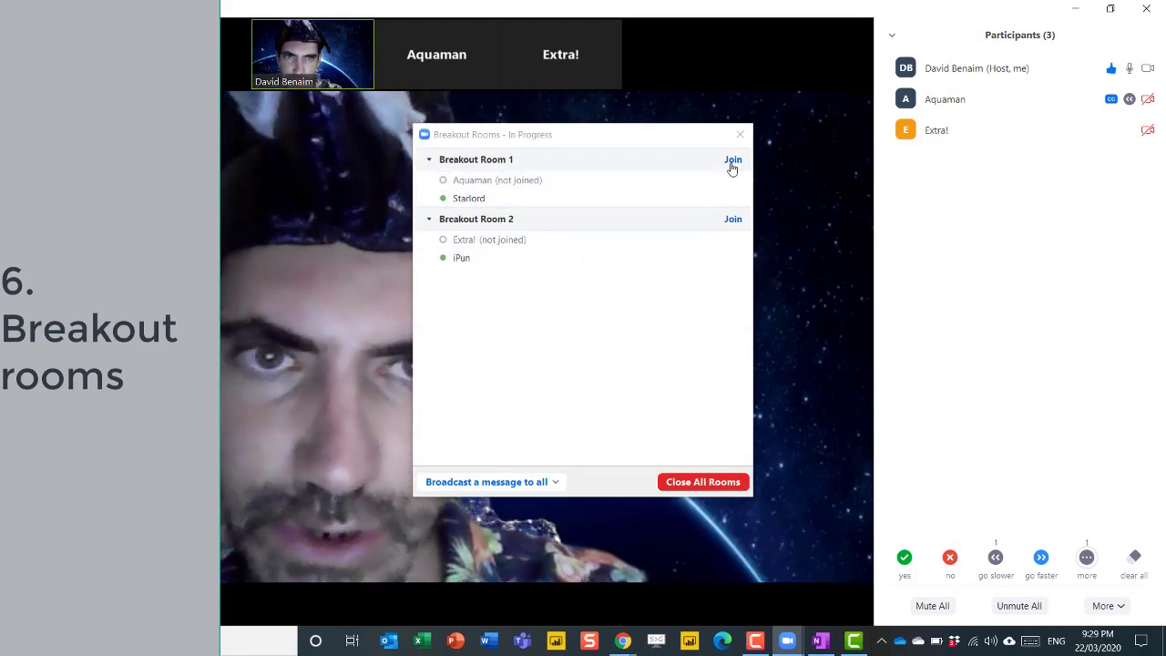
left_click(732, 161)
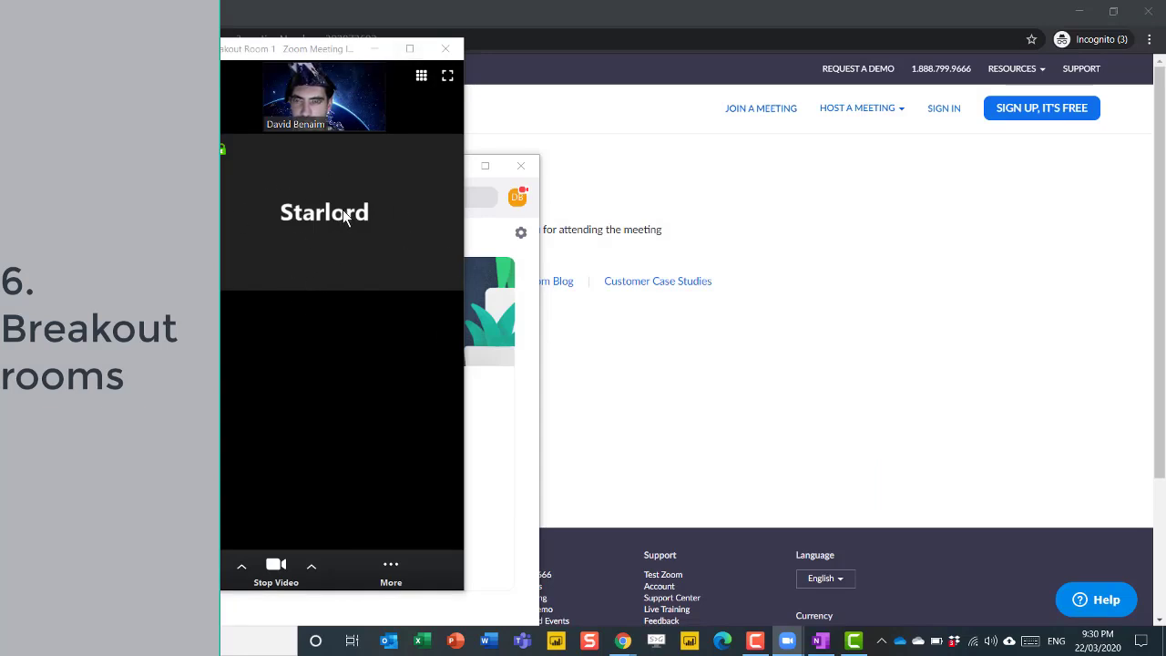
Reopen the breakout room overview and move iPun from Breakout Room 2 to Breakout Room 1.
left_click(391, 574)
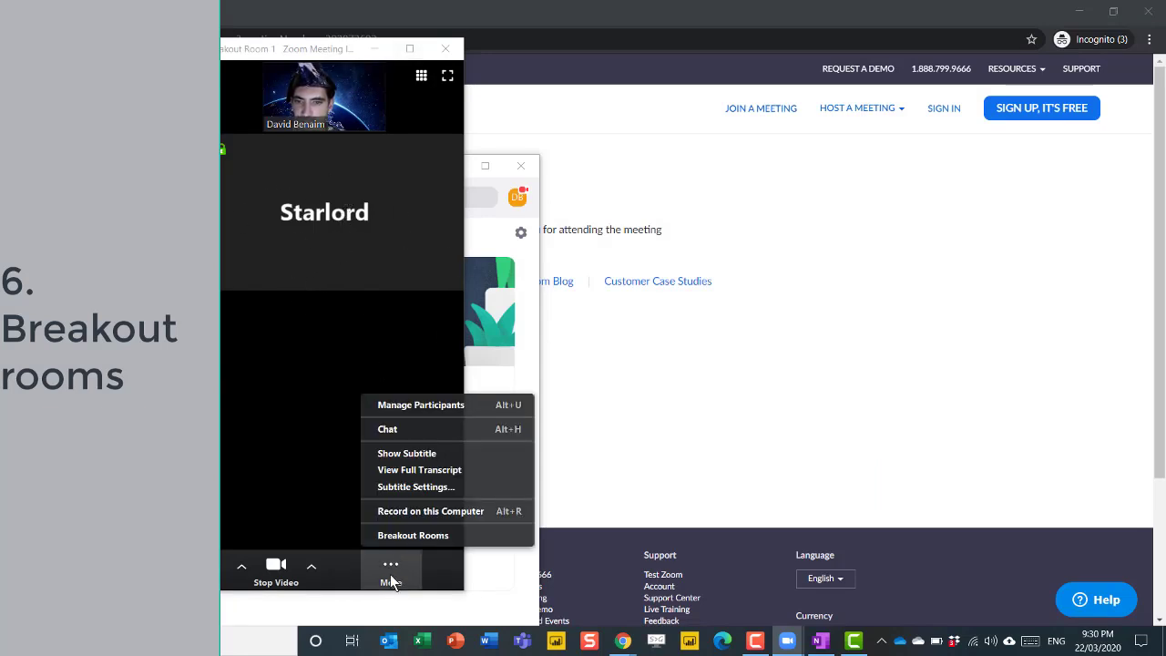
left_click(426, 538)
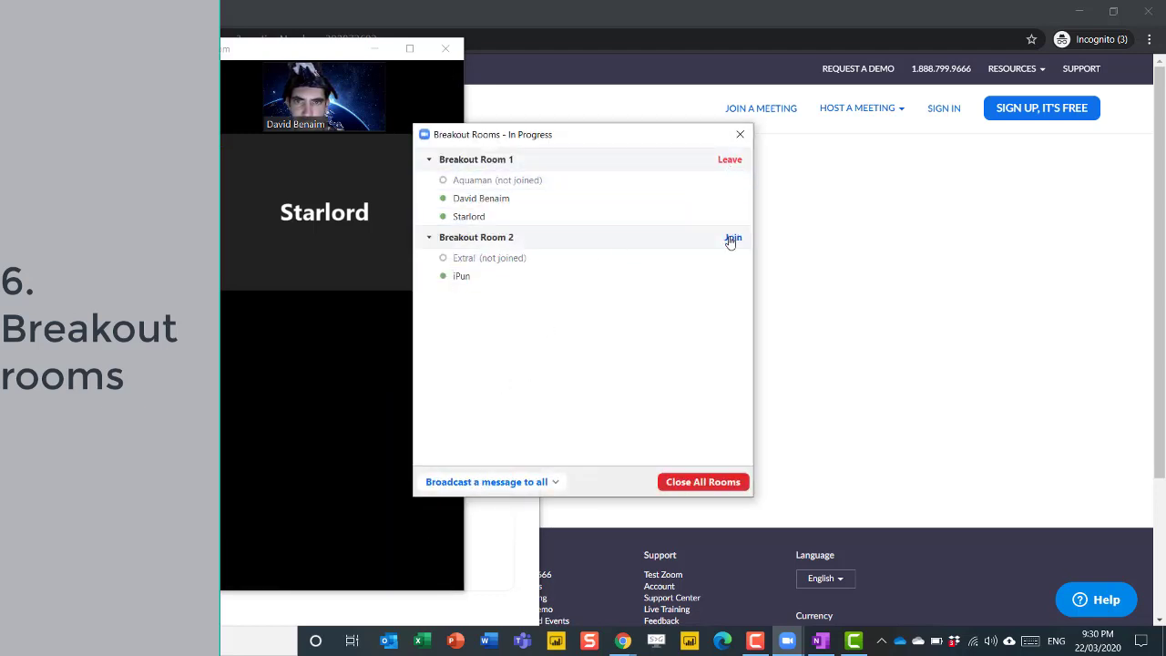
mouse_move(472, 282)
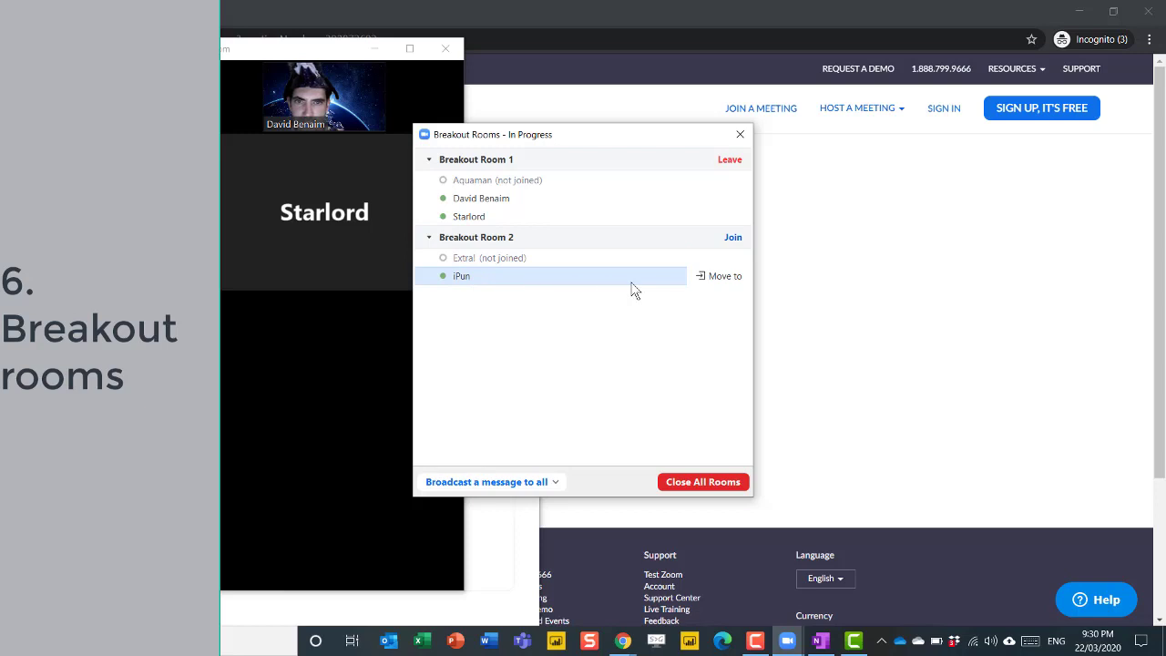
left_click(720, 276)
left_click(789, 277)
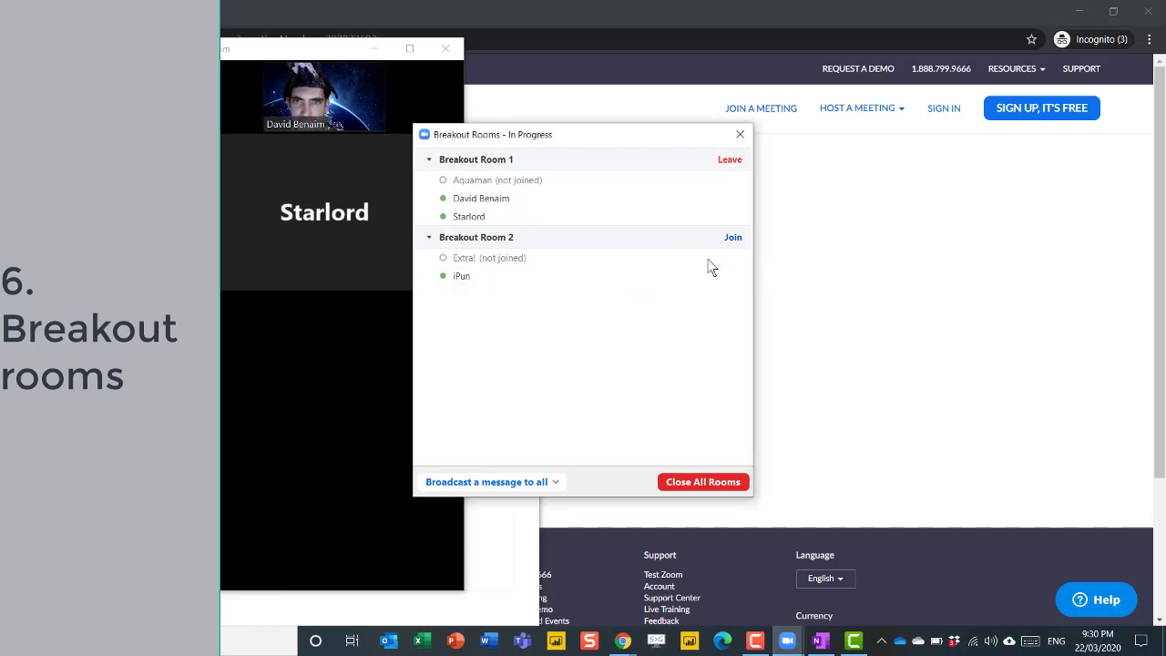
left_click(293, 174)
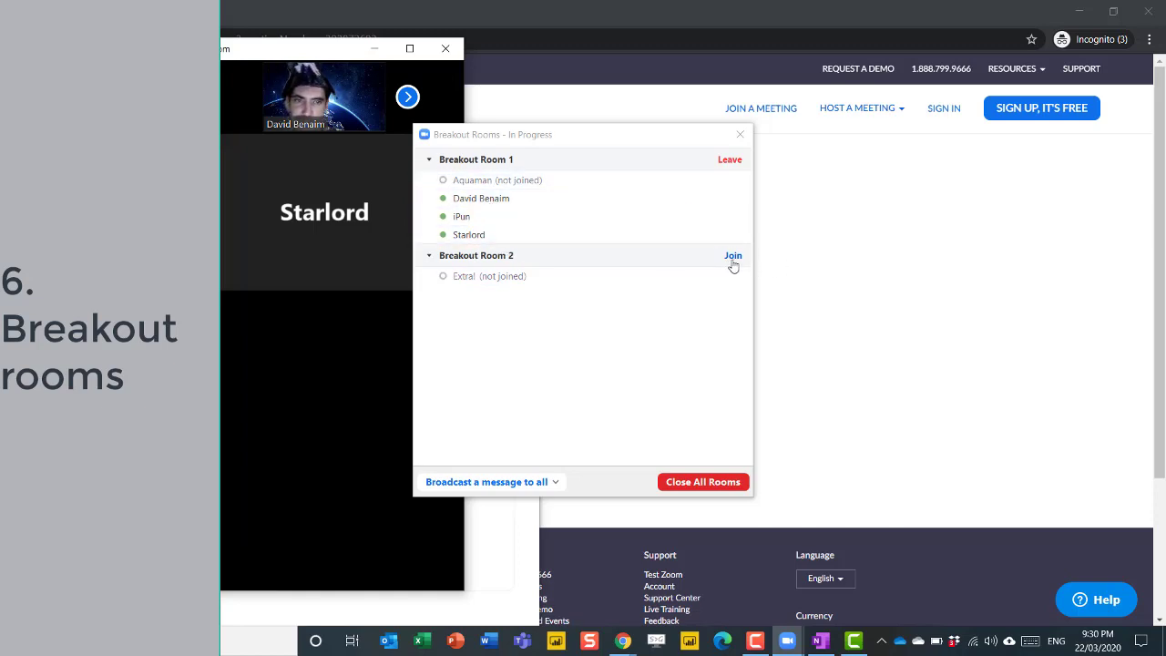
View the option to broadcast a message to all rooms, and close all breakout rooms, returning to the main session.
left_click(556, 484)
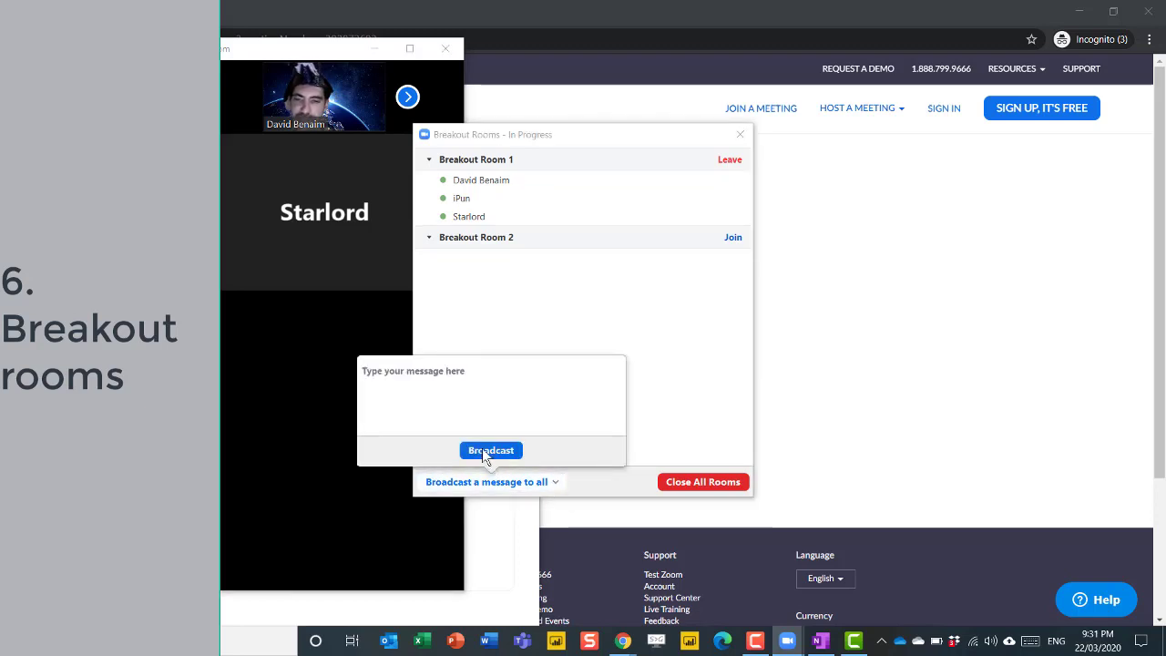
left_click(616, 366)
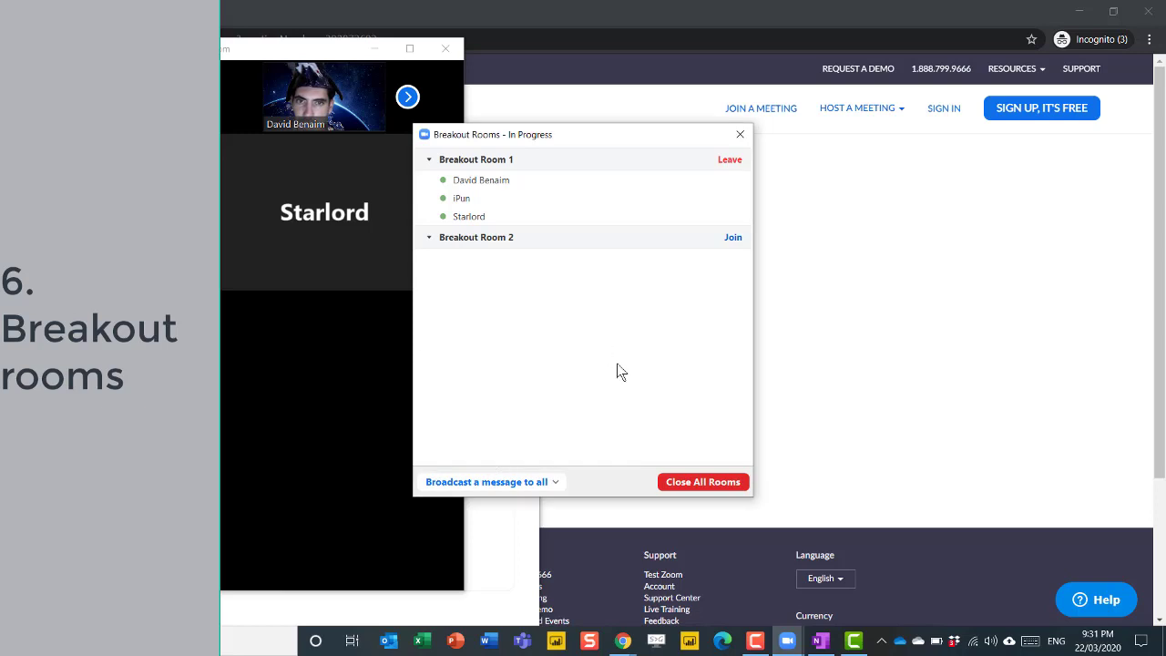
left_click(701, 483)
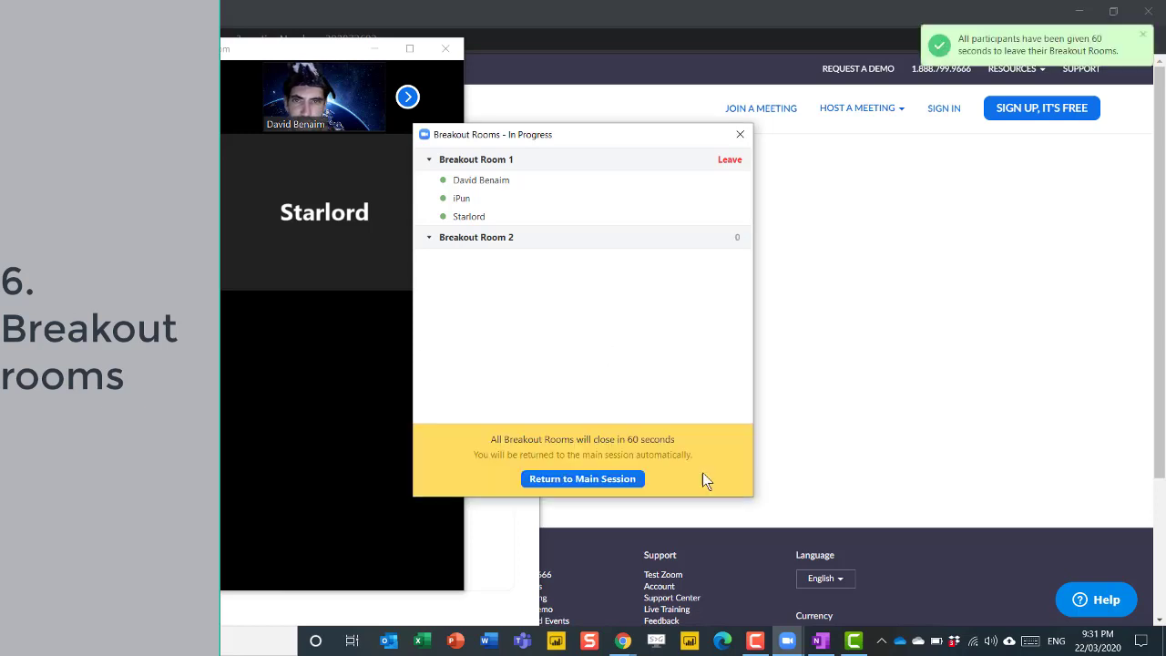
left_click(581, 481)
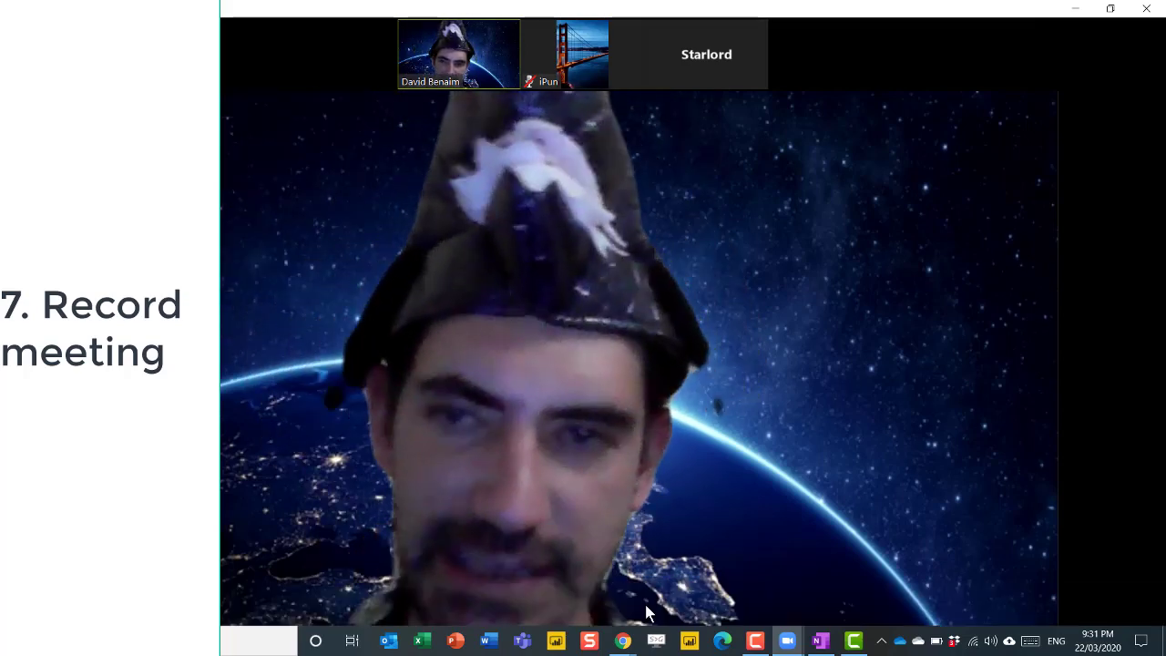
Share a whiteboard with the meeting participants.
mouse_move(660, 569)
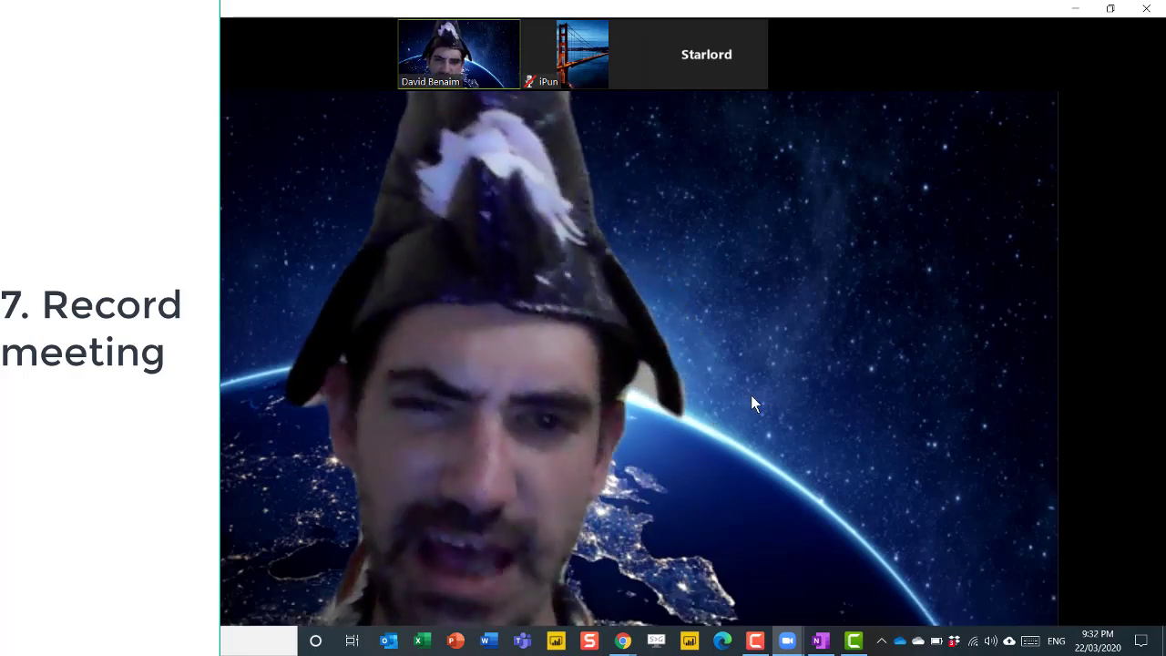
mouse_move(745, 367)
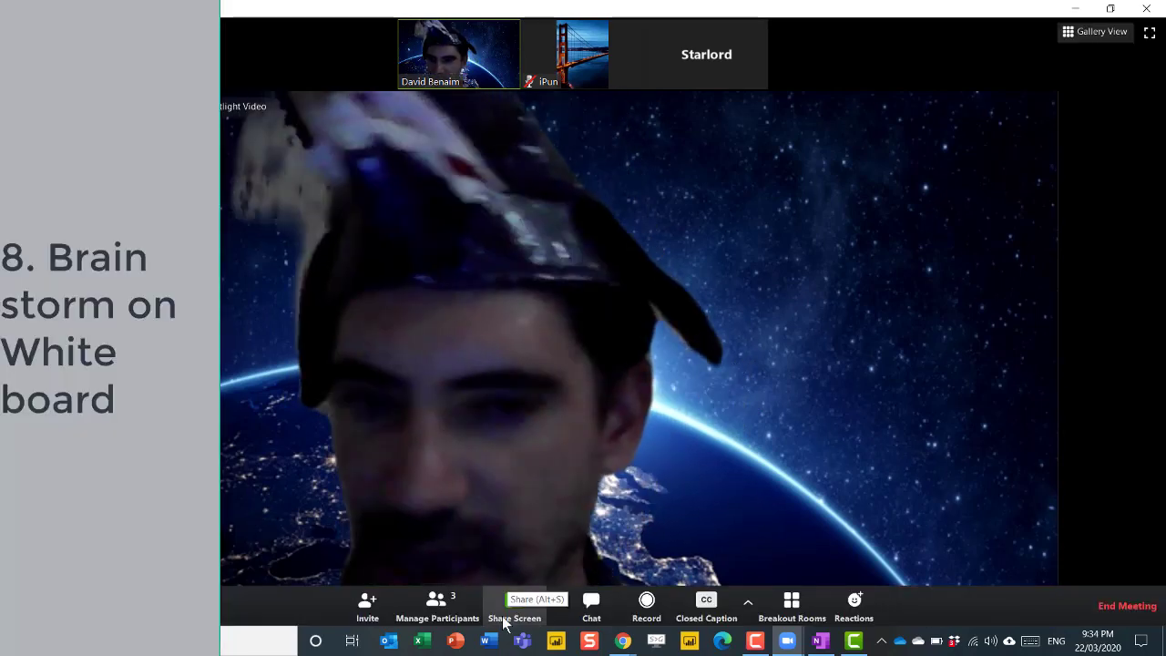
left_click(504, 619)
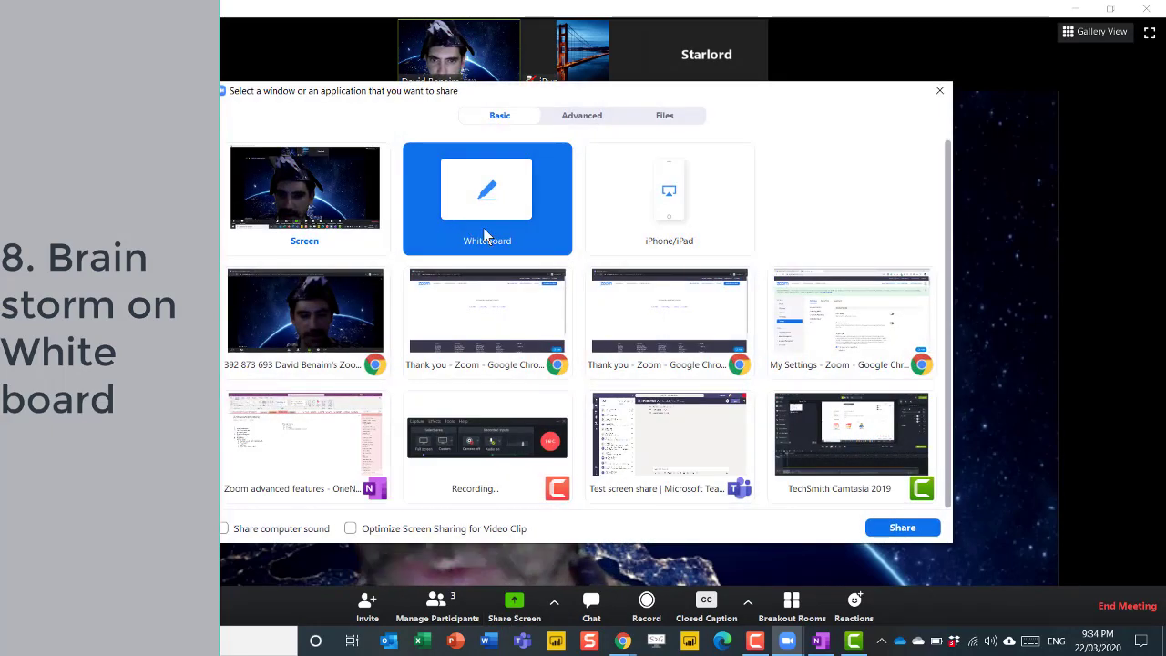
left_click(897, 529)
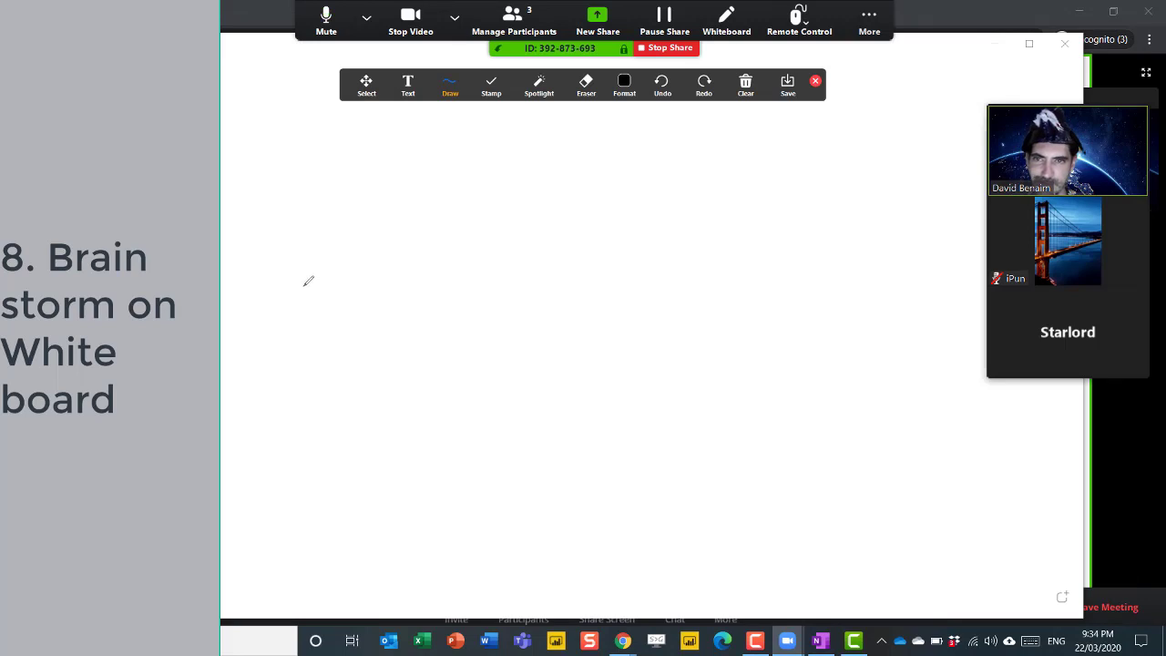
Draw a black smiley face on the whiteboard and add the blue text "sdsad" beside it.
mouse_move(291, 244)
left_mouse_down()
mouse_move(372, 188)
mouse_move(315, 283)
mouse_move(301, 239)
mouse_move(346, 225)
left_mouse_up()
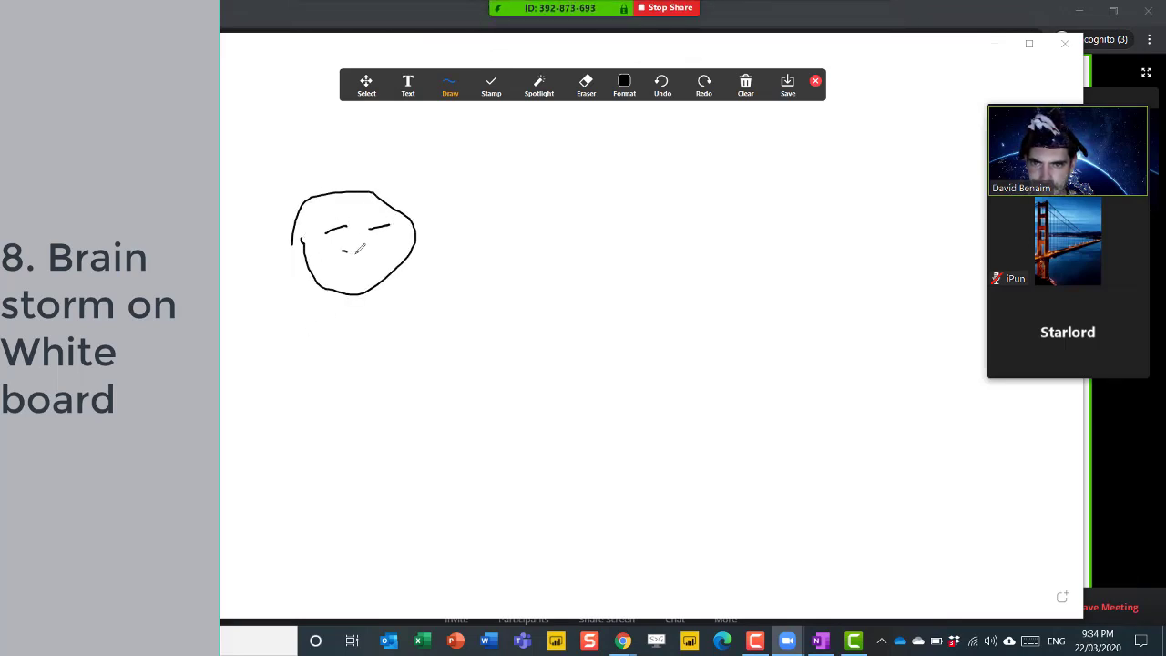
left_click(408, 84)
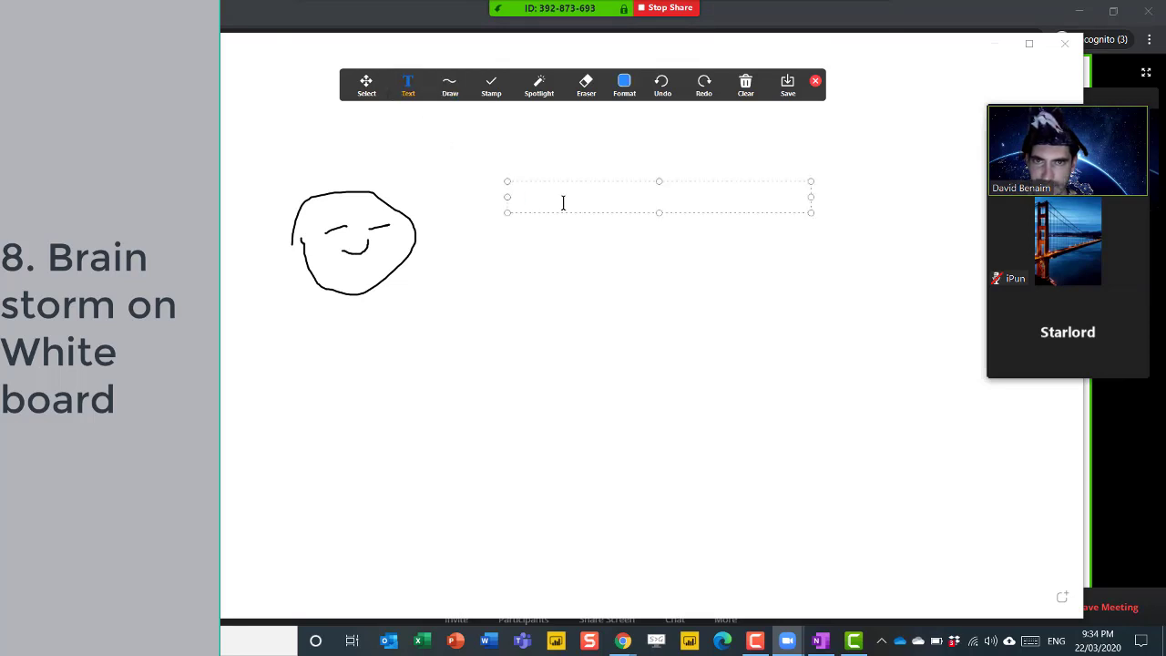
Place several star stamps around the whiteboard below the text.
mouse_move(491, 87)
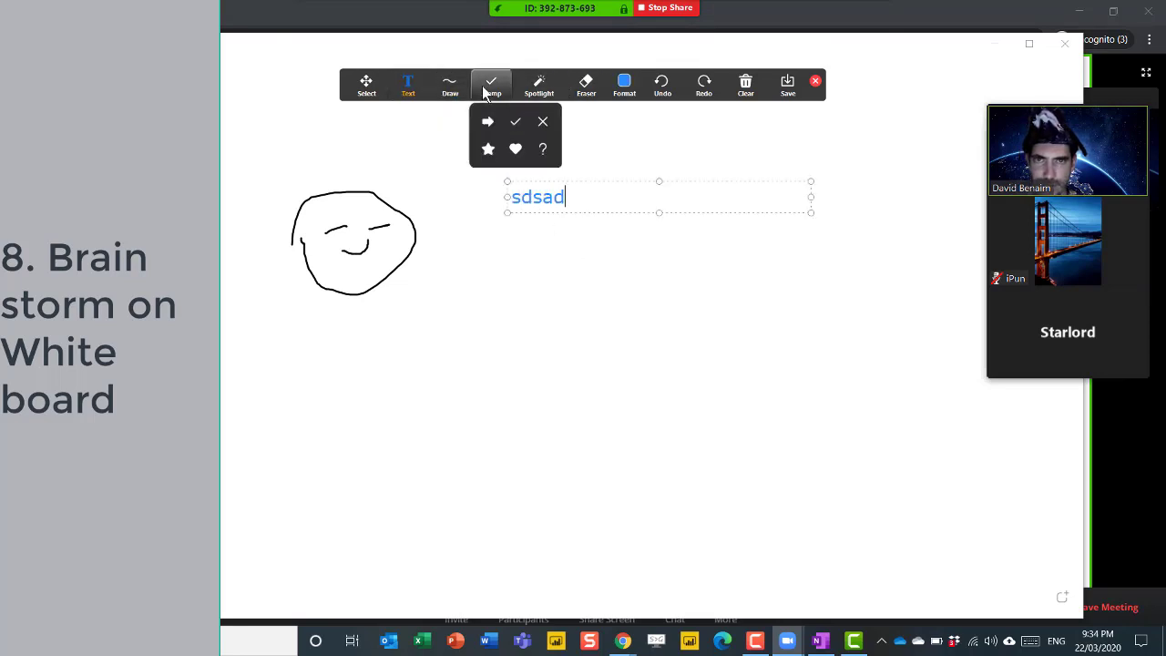
left_click(487, 150)
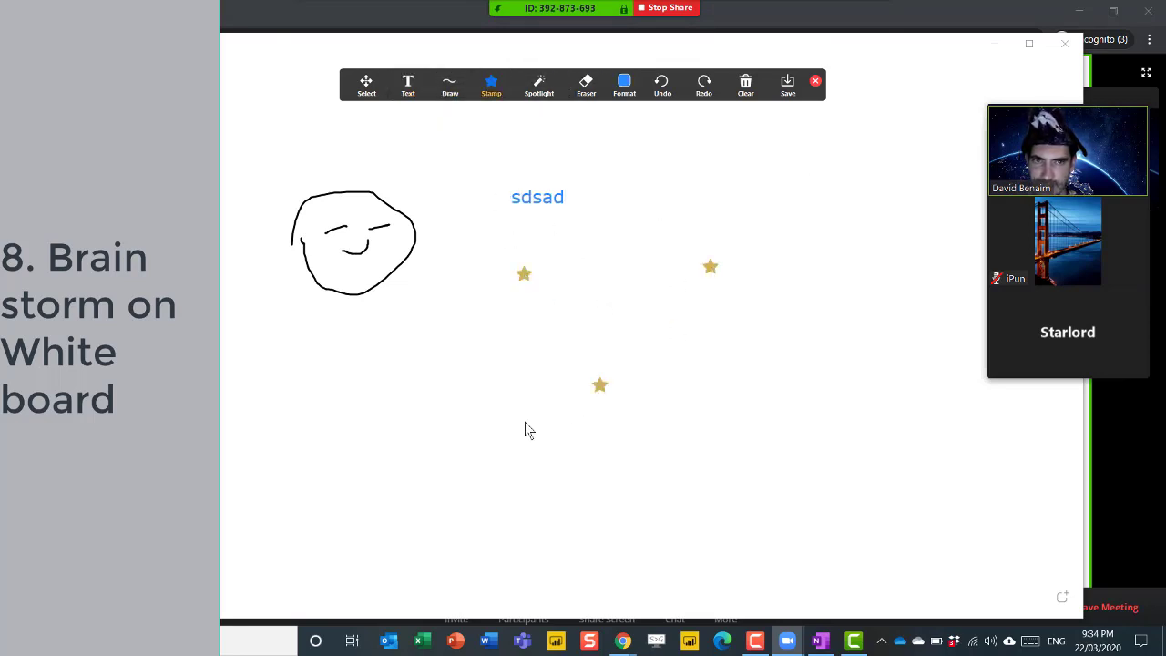
left_click(427, 396)
left_click(646, 288)
left_click(697, 368)
left_click(683, 462)
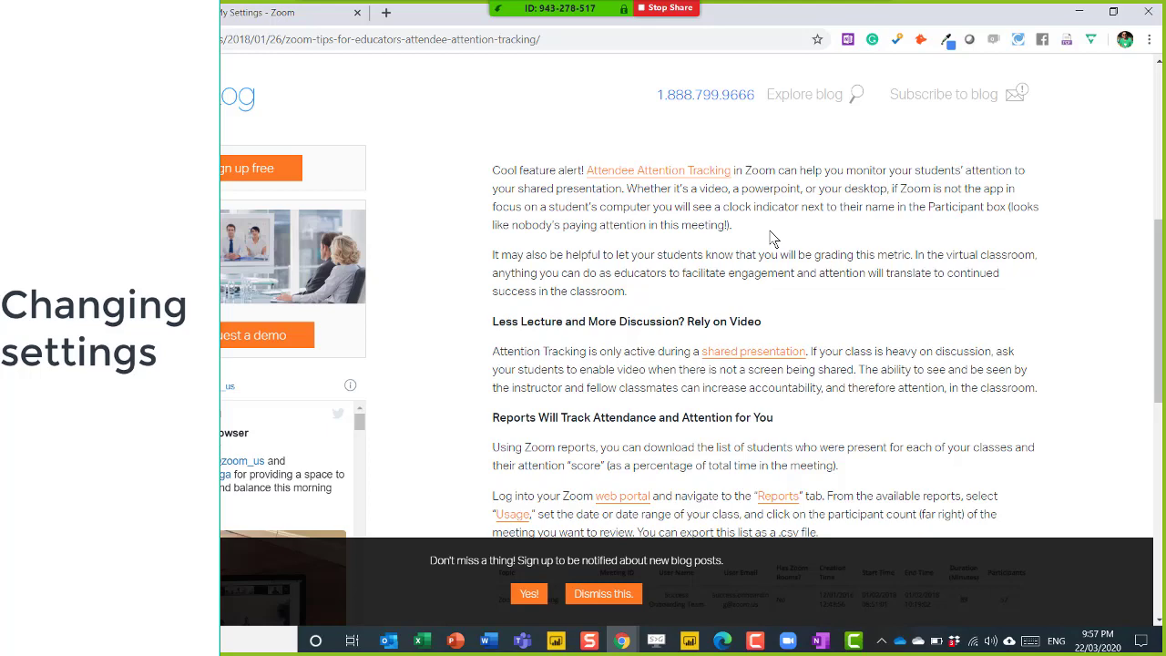
Switch to the Zoom account's meeting settings page and examine the nonverbal feedback, breakout room, closed captioning and virtual background options.
left_click(243, 18)
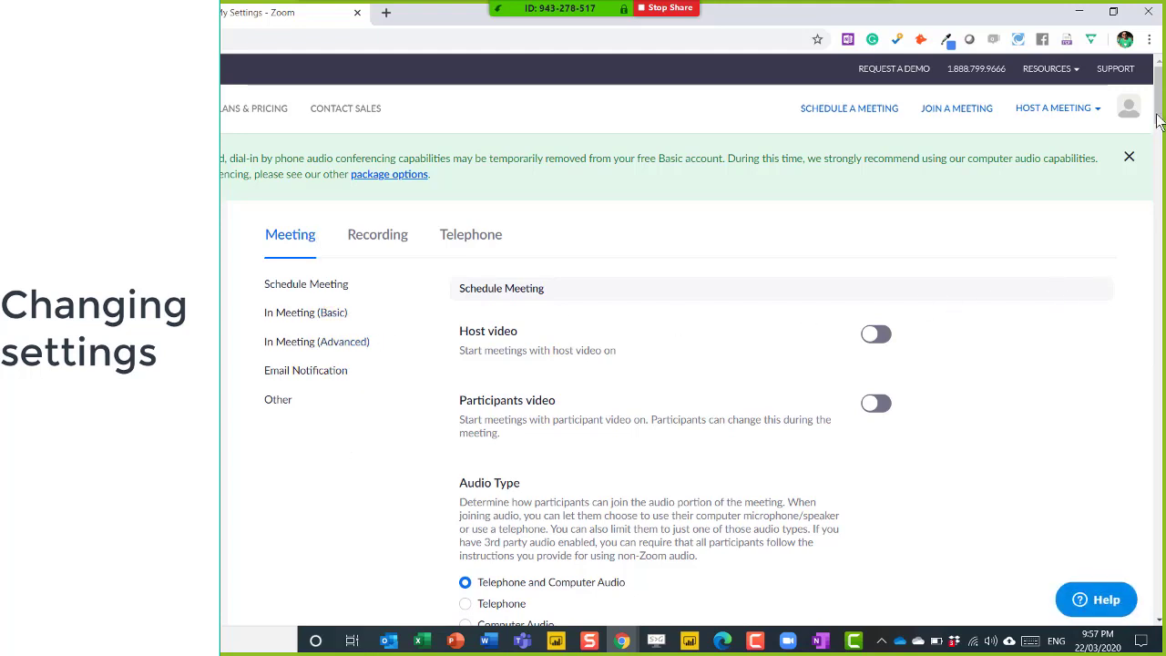
left_click_drag(1161, 113, 1162, 331)
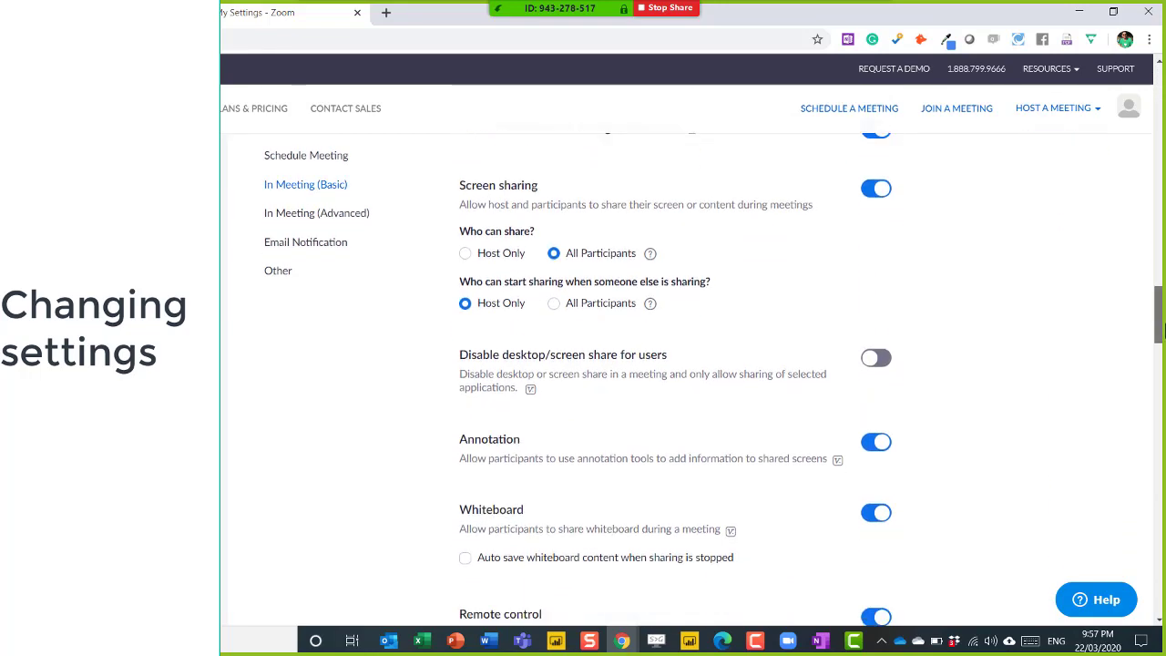
scroll(674, 312, "down", 4)
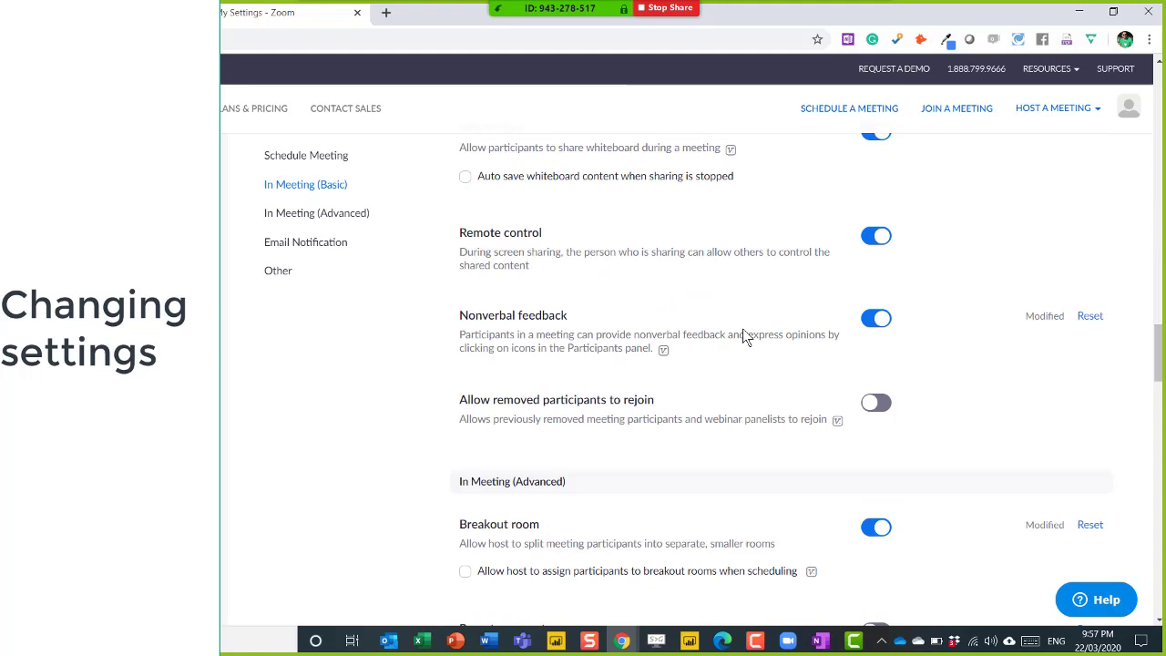
scroll(655, 257, "down", 4)
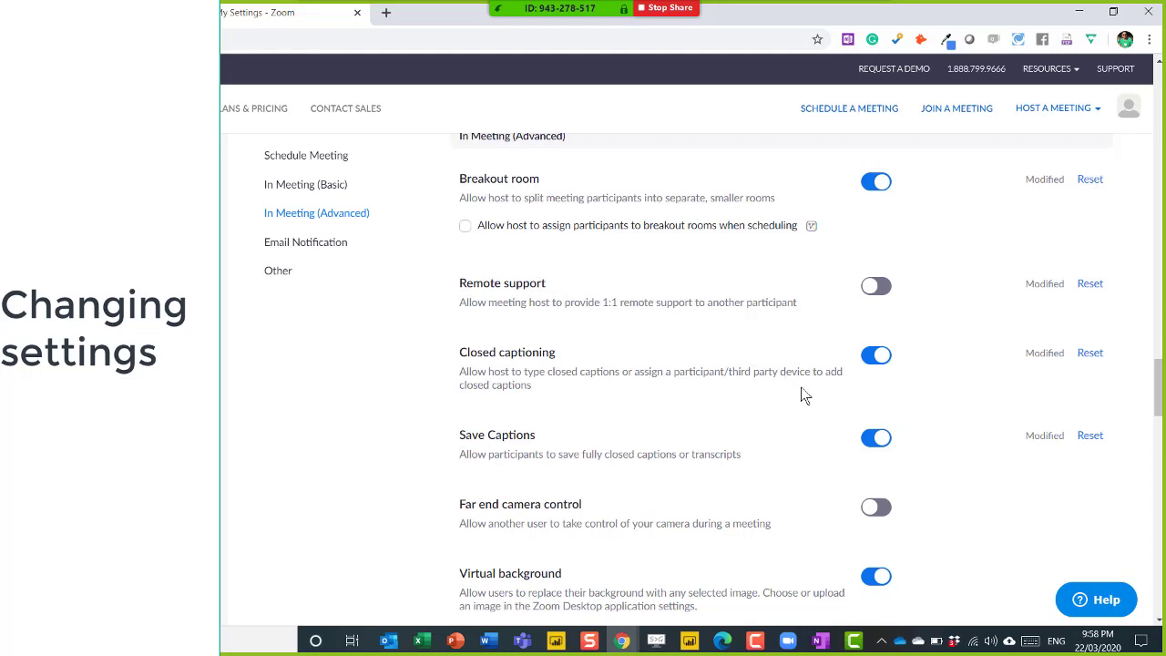
scroll(880, 386, "down", 5)
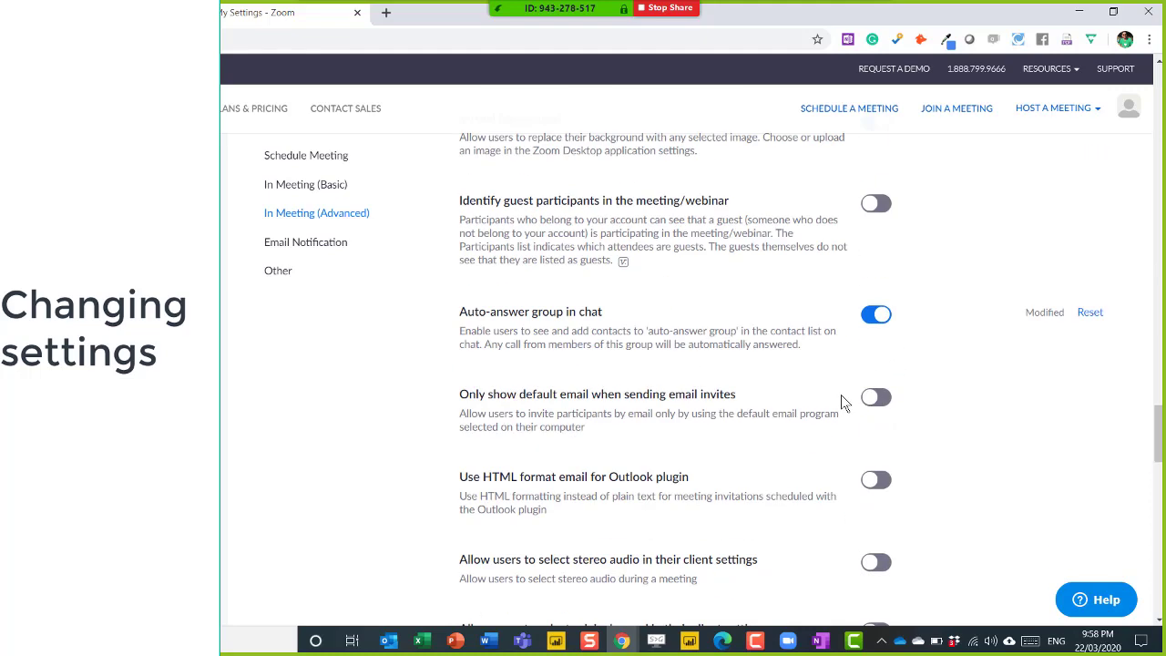